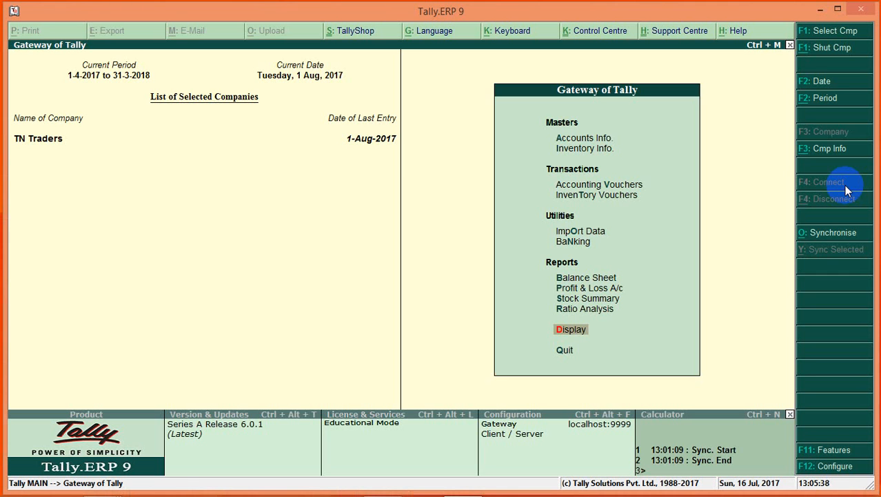
Open the GSTR-2 report among the GST statutory reports.
key(Return)
key(Down)
key(Down)
key(Down)
key(Down)
key(Down)
key(Down)
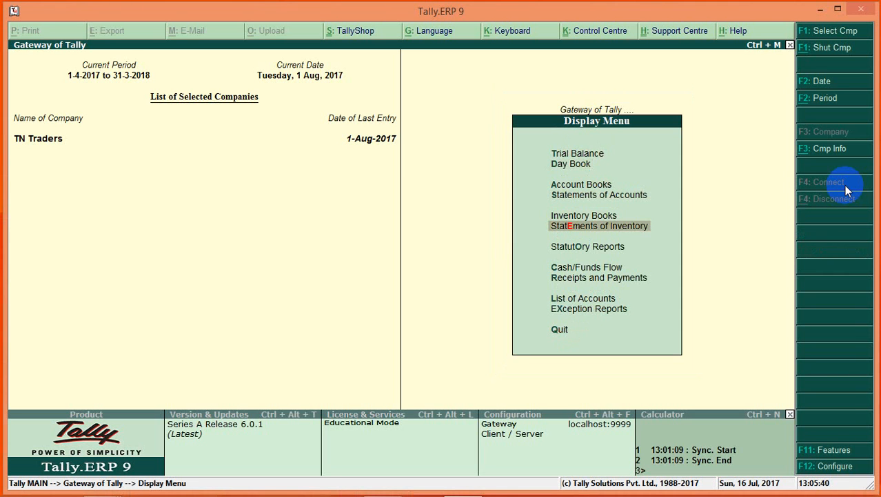
key(Return)
key(Return)
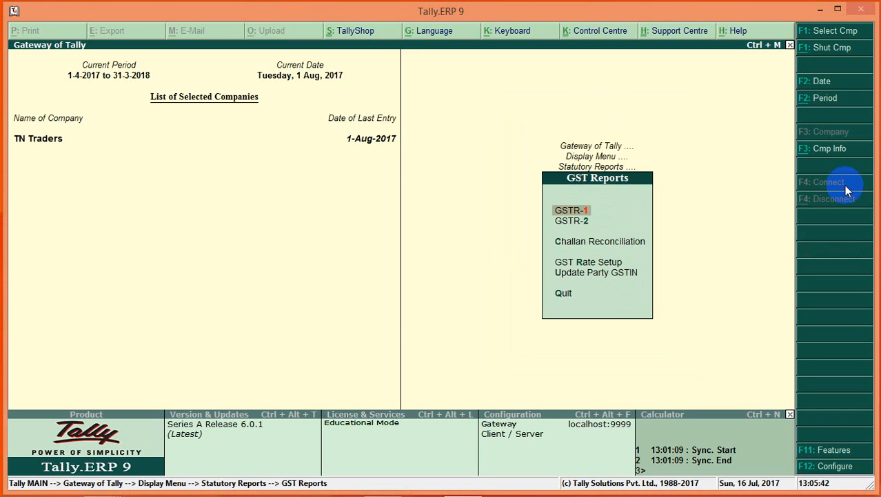
key(Down)
key(Return)
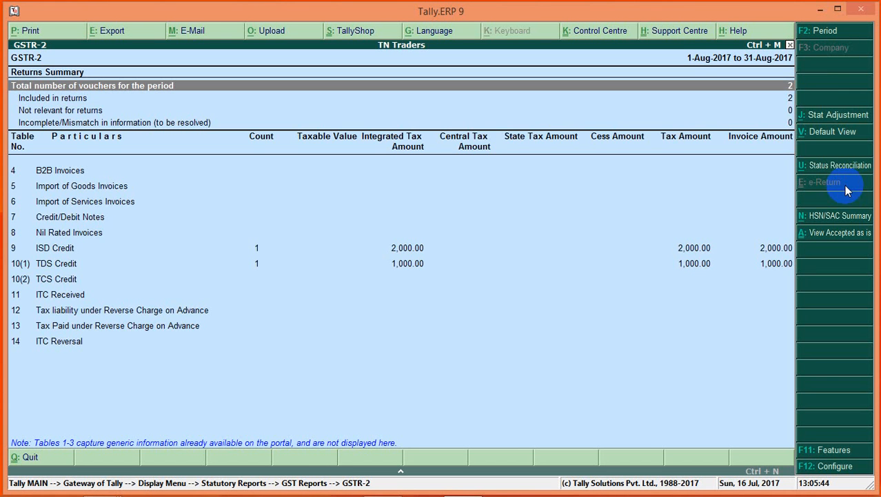
Examine the GSTR-2 tables down to row 12, Tax liability under Reverse Charge on Advance.
key(Down)
key(Down)
key(Down)
key(Down)
key(Down)
key(Down)
key(Down)
key(Down)
key(Down)
key(Down)
key(Down)
key(Down)
key(Down)
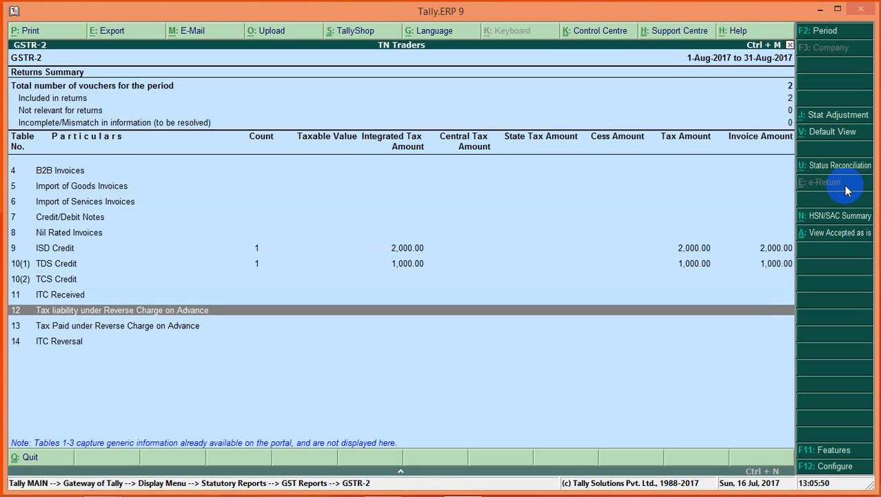
Set the GSTR-2 report period from 1-7-2017 to 31-8-2017.
key(F2)
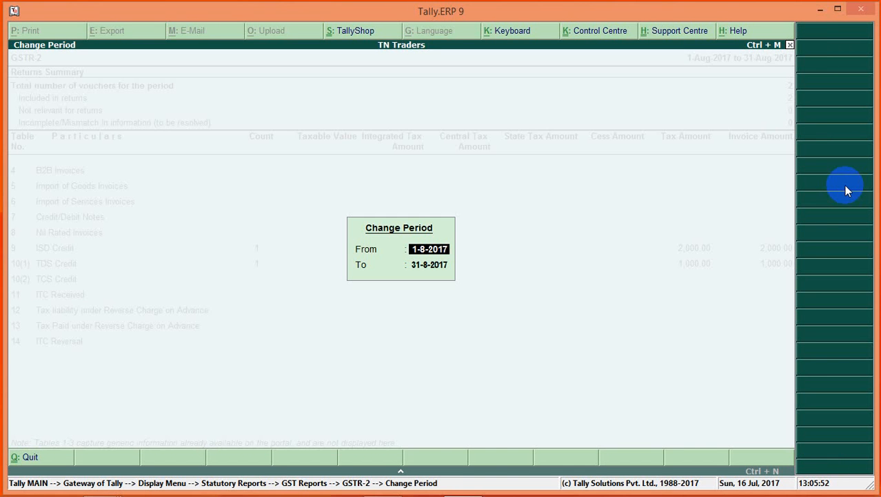
text(1-7)
key(Return)
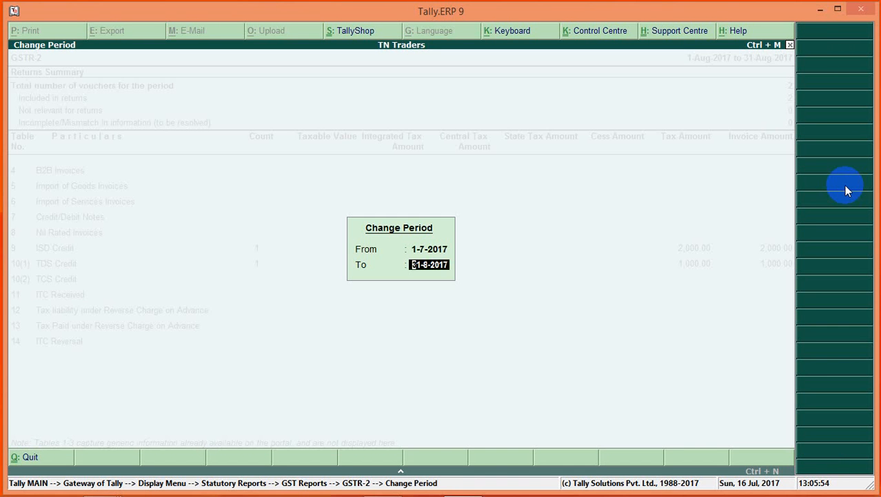
key(Return)
Review the GSTR-2 rows for the new period down to table 12, Tax liability under Reverse Charge on Advance.
key(Down)
key(Down)
key(Down)
key(Down)
key(Down)
key(Down)
key(Down)
key(Down)
key(Down)
key(Down)
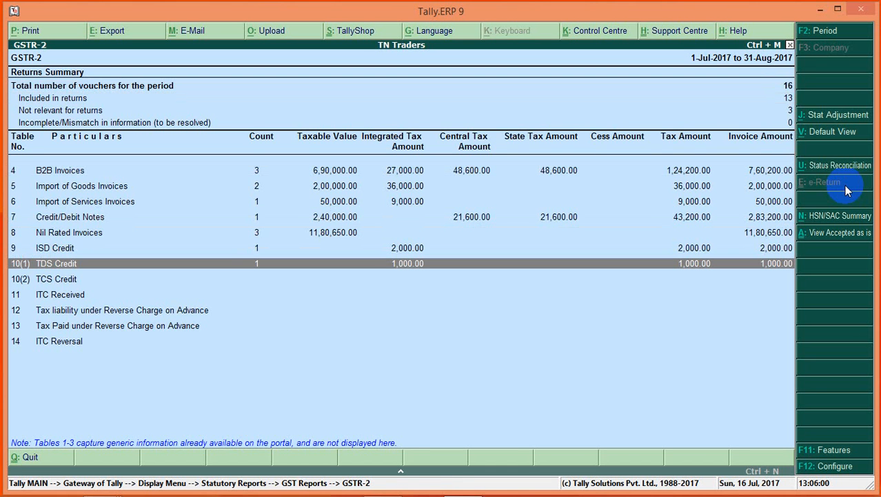
key(Down)
key(Down)
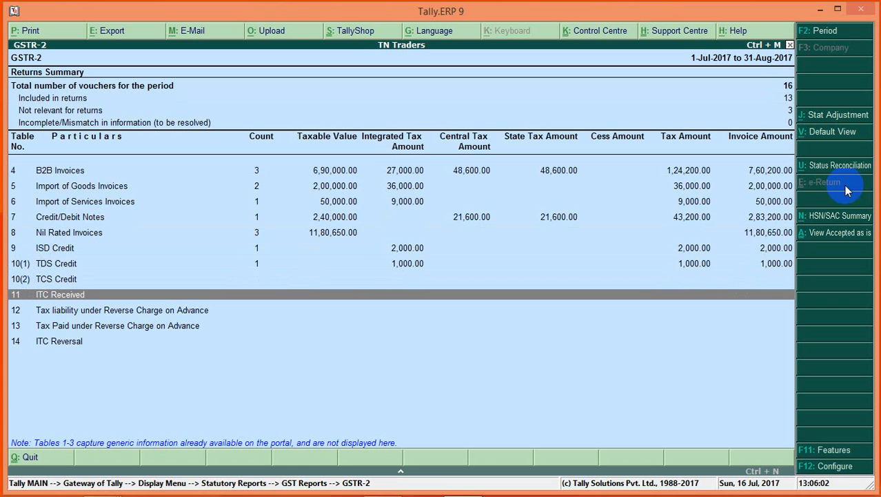
key(Down)
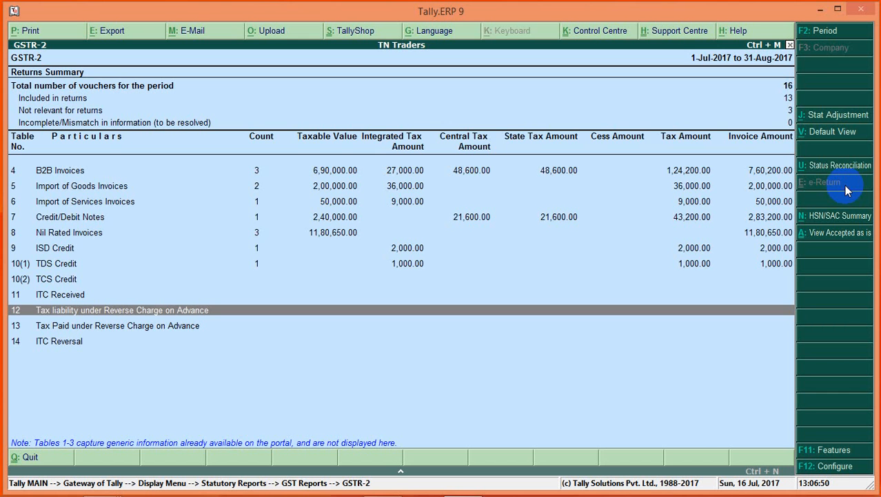
Leave the GST reports and start a new payment voucher in accounting voucher entry.
key(Escape)
key(Escape)
key(Escape)
key(Escape)
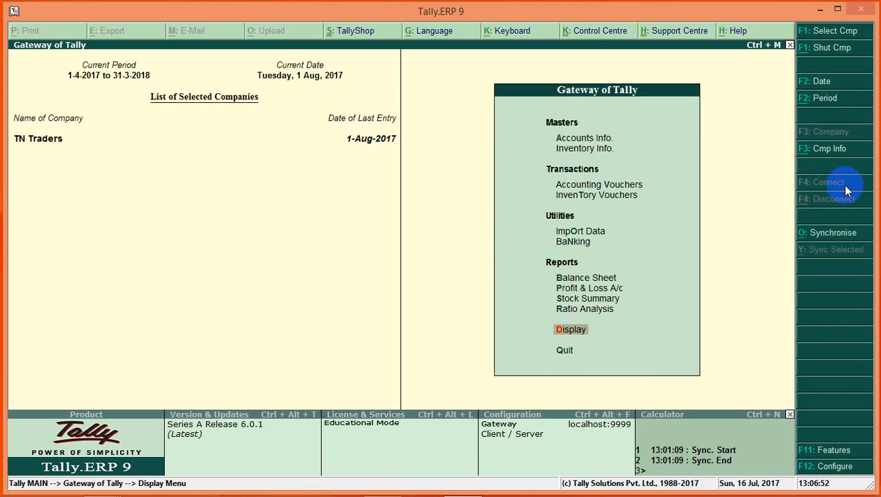
key(Up)
key(Up)
key(Up)
key(Up)
key(Up)
key(Up)
key(Up)
key(Up)
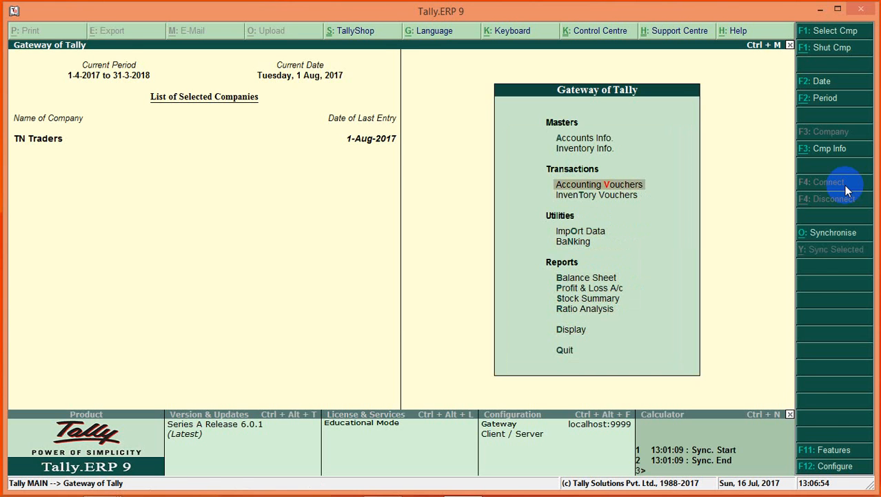
key(Return)
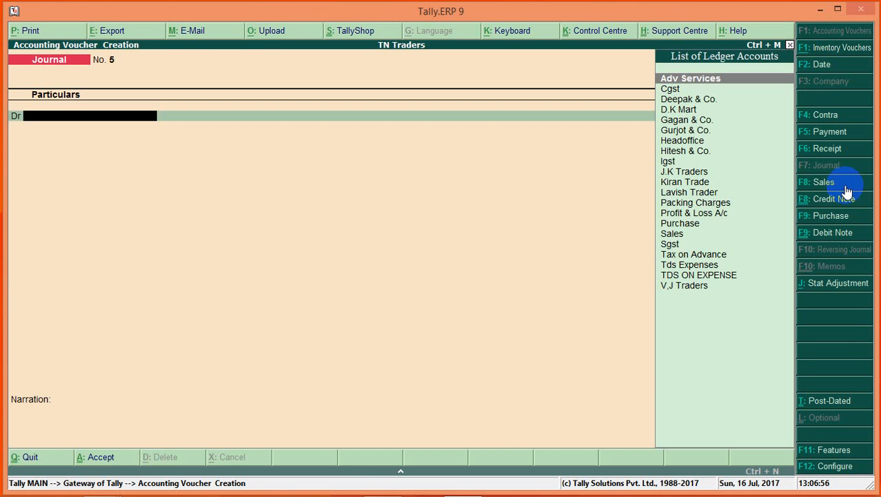
click(820, 134)
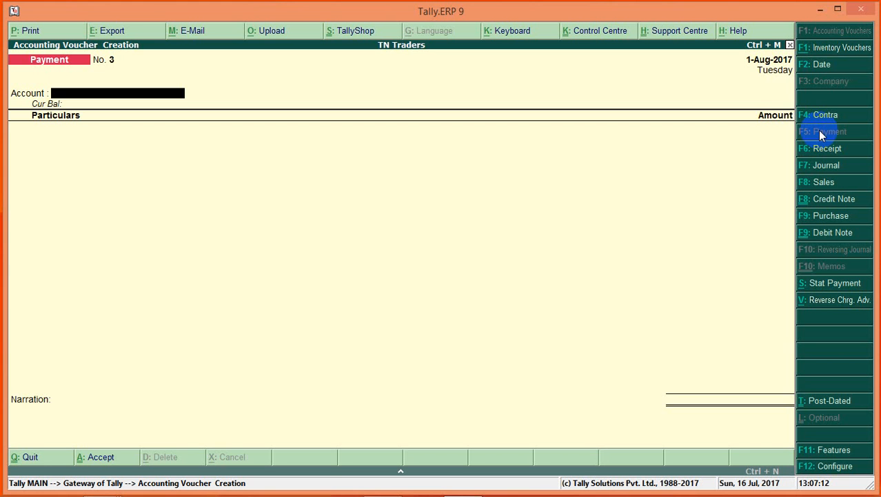
Date the payment voucher 2-7-2017 and set it up as an advance payment under reverse charge from the Cash account.
key(F2)
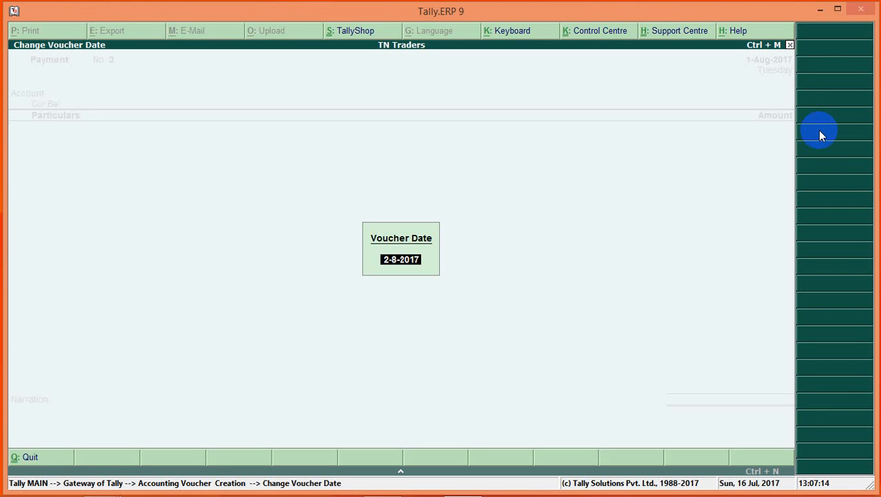
text(2-7)
key(Return)
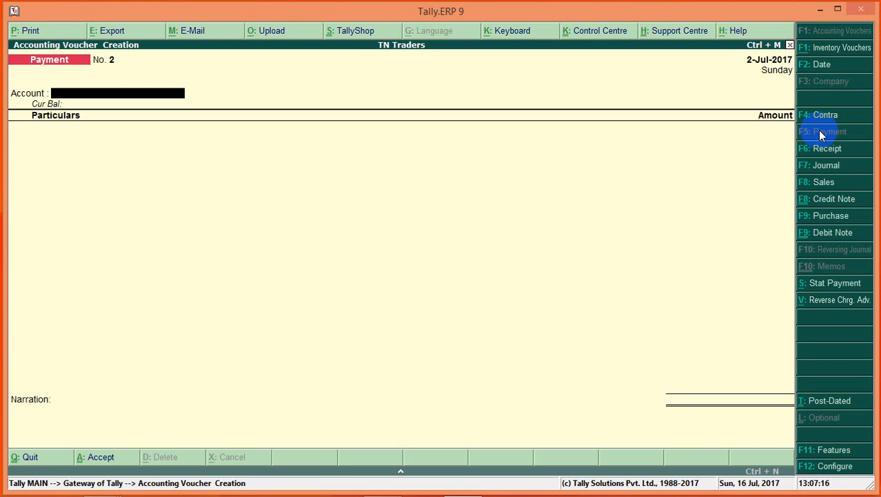
click(827, 304)
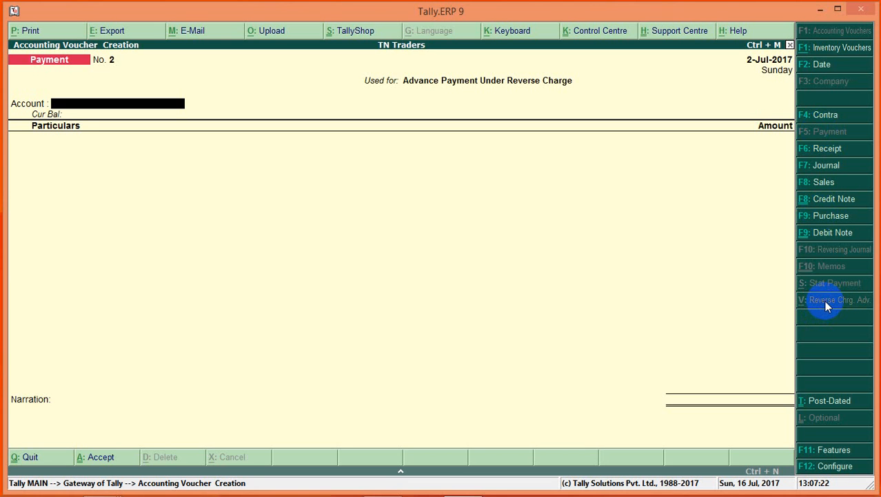
text(Cash)
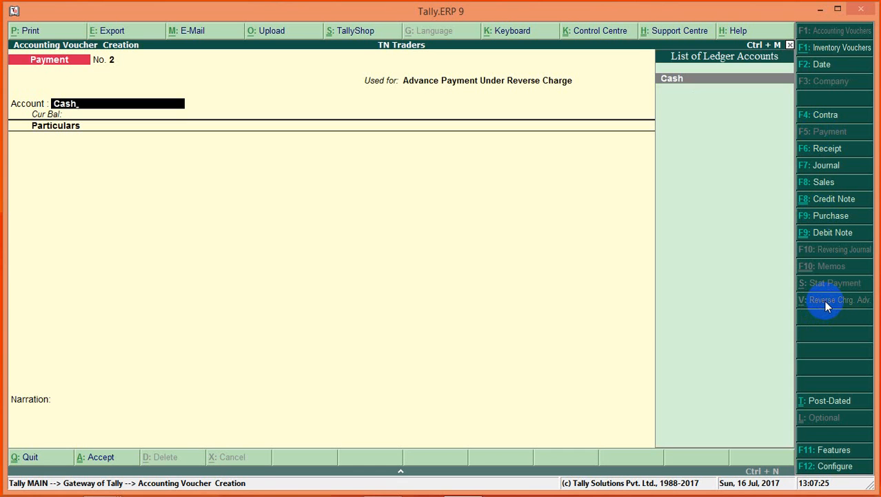
key(Return)
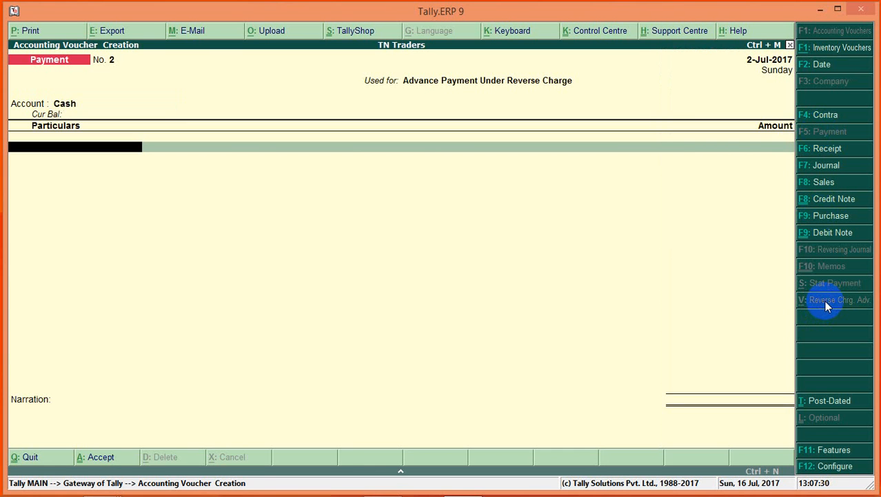
Start creating a party ledger from the voucher's particulars line and name it Unregistered Dealer.
key(alt+c)
text(Unreg)
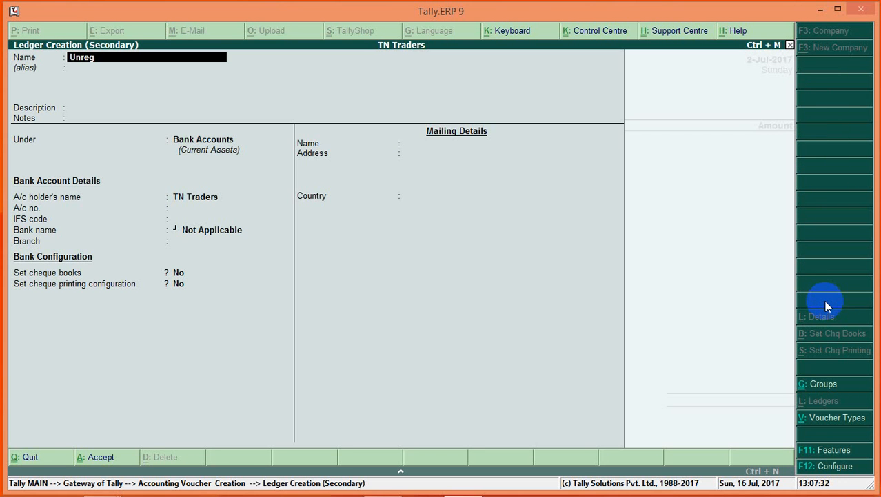
text(istered Dealer)
key(Return)
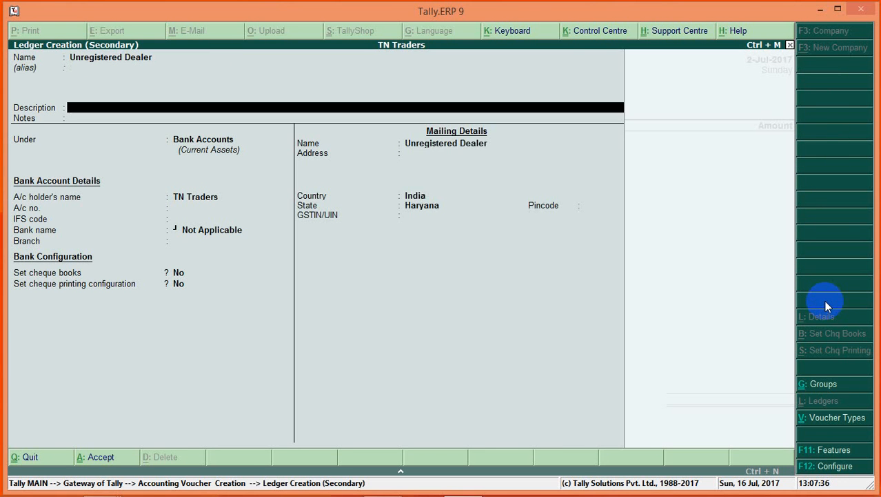
key(Return)
key(Return)
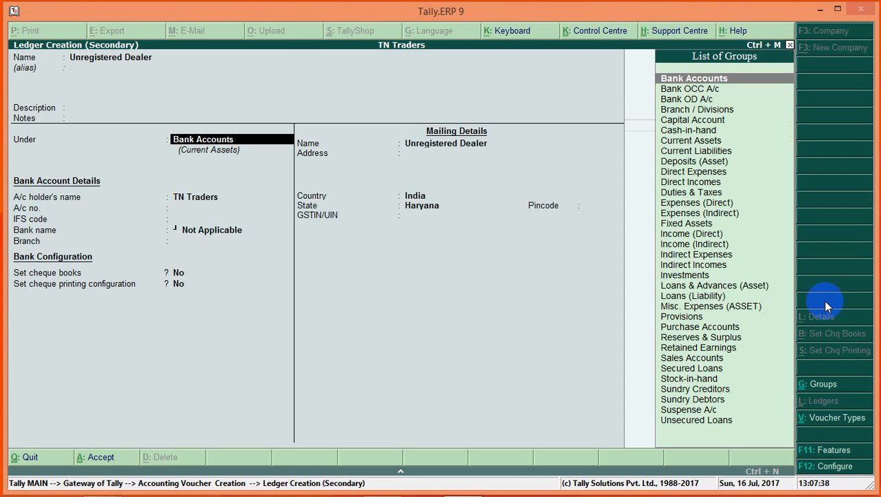
Place the Unregistered Dealer ledger under Sundry Creditors and accept its default balance, mailing and bank settings.
text(S)
key(Down)
key(Down)
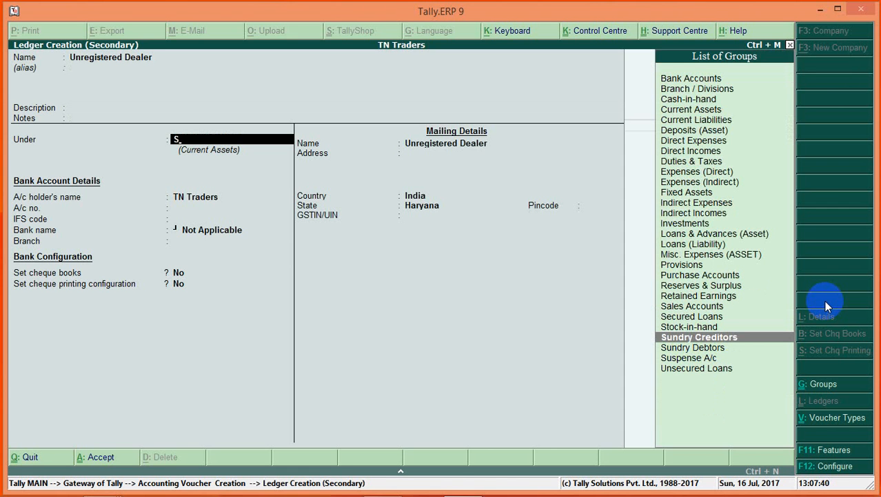
key(Return)
key(Return)
key(Return)
key(Return)
key(Return)
key(Return)
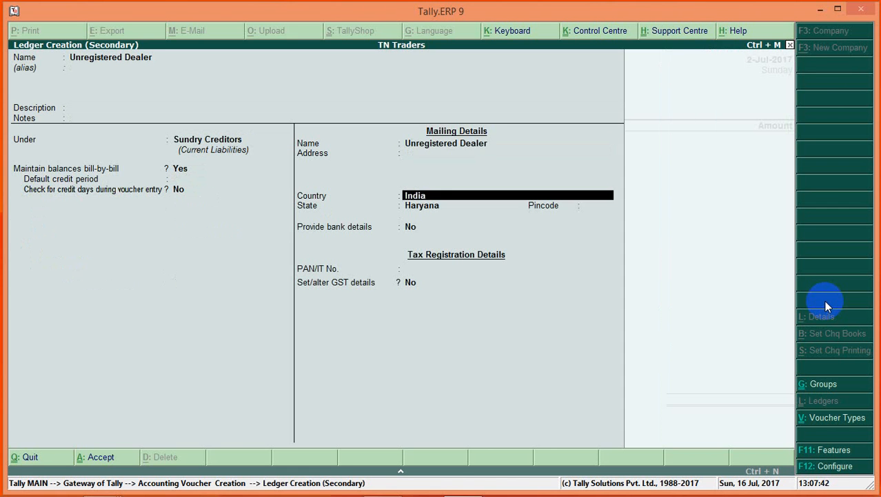
key(Return)
key(Return)
key(Return)
key(Return)
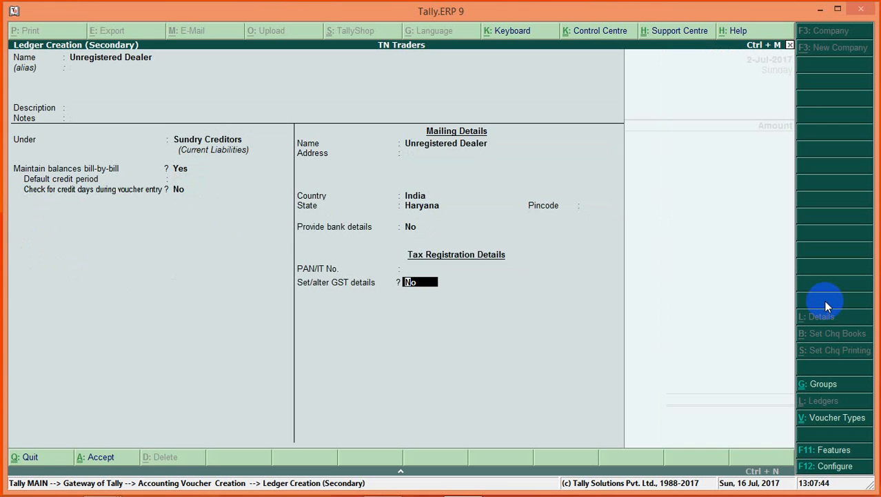
Enable GST details for the dealer ledger with registration type Unregistered and save the ledger.
key(y)
key(Return)
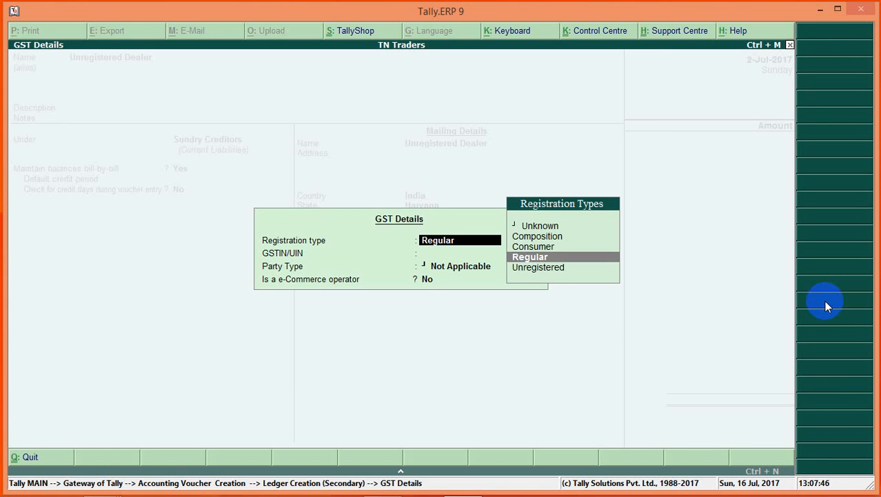
key(Down)
key(Return)
key(Return)
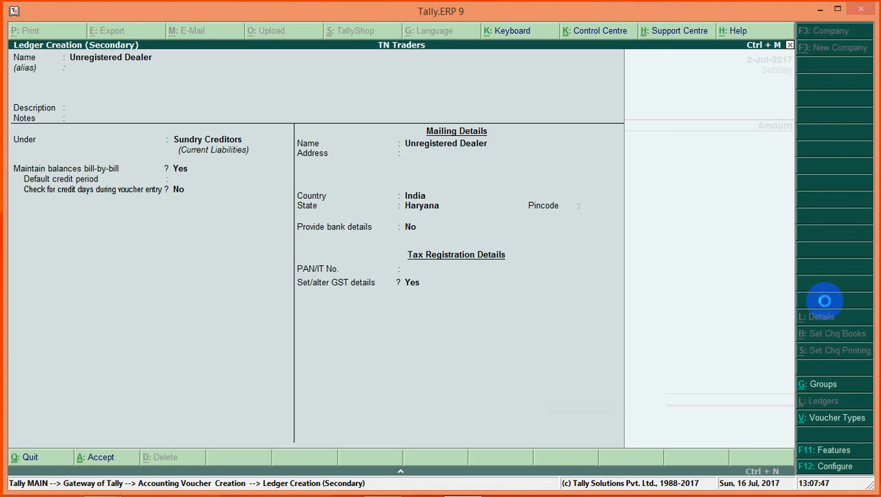
key(Return)
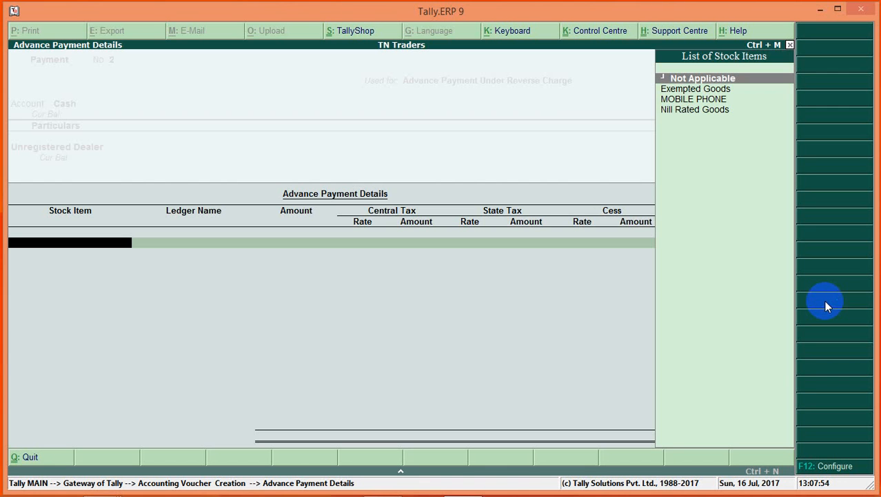
Enter the advance payment details with stock item MOBILE PHONE, no ledger, and an amount of 100000.
key(Down)
key(Down)
key(Return)
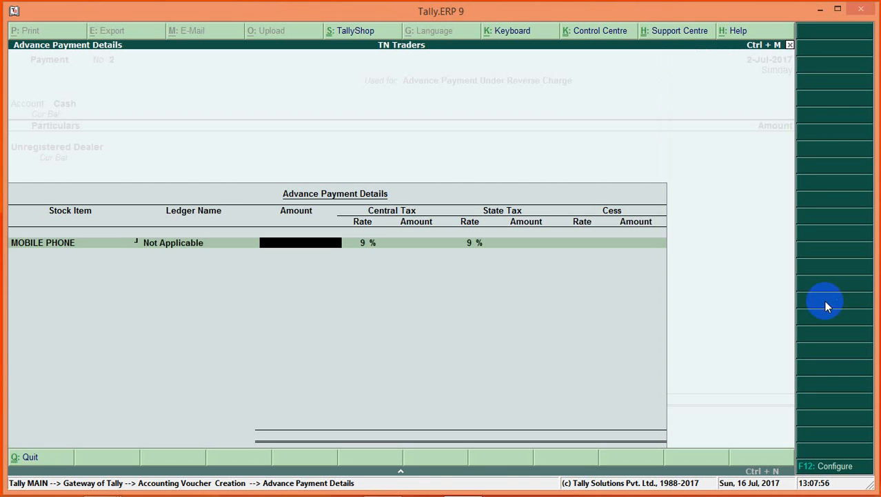
text(100000)
key(Return)
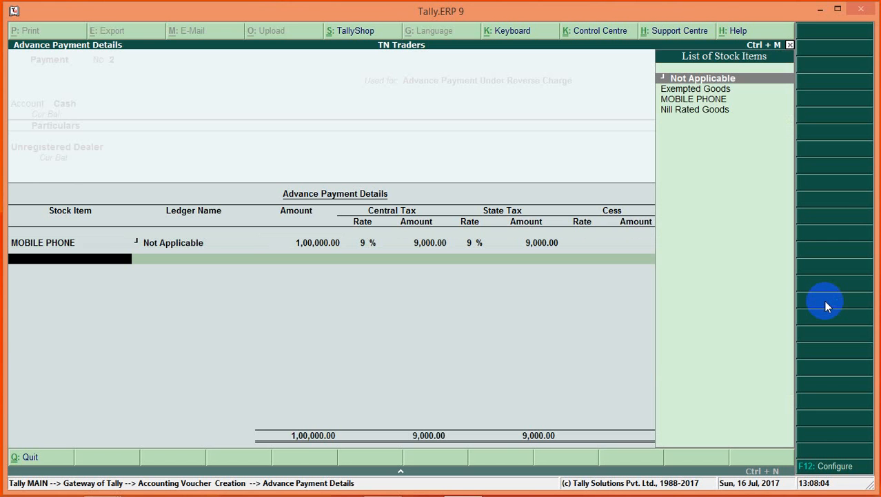
key(Return)
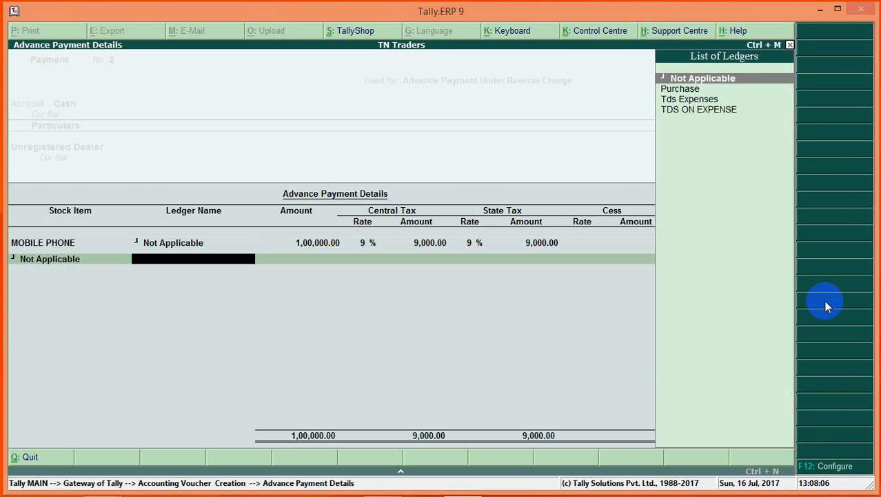
key(Return)
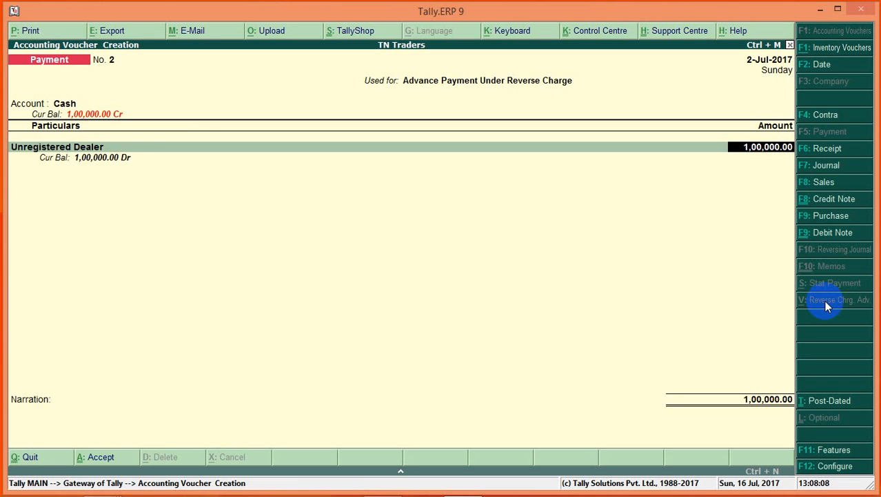
Accept the Advance bill reference 2 for the full amount and save the payment voucher.
key(Return)
key(Return)
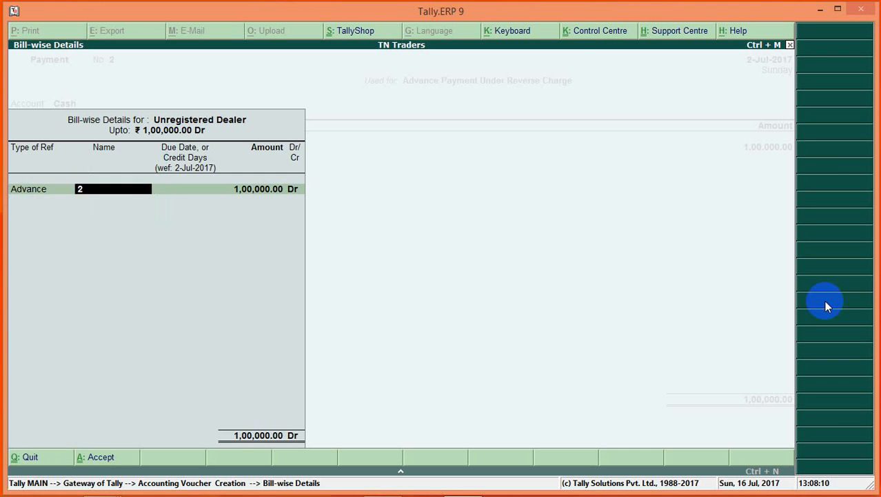
key(Return)
key(Return)
key(Return)
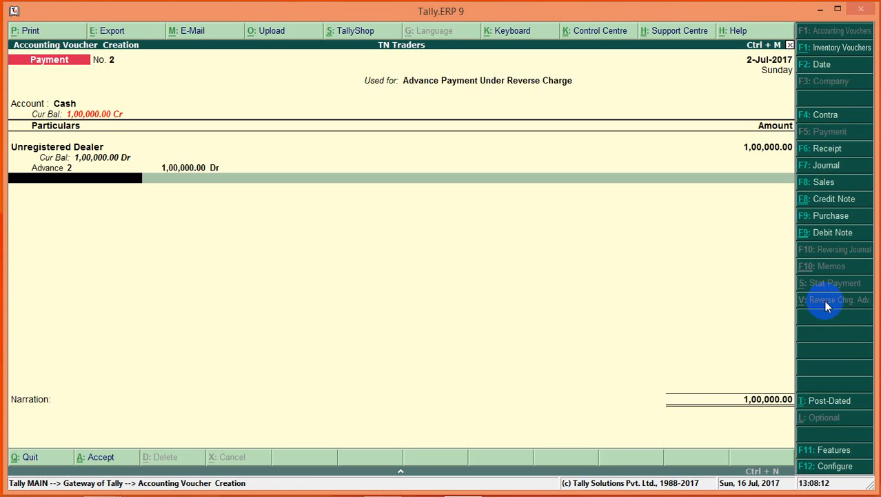
key(Return)
key(Return)
click(826, 303)
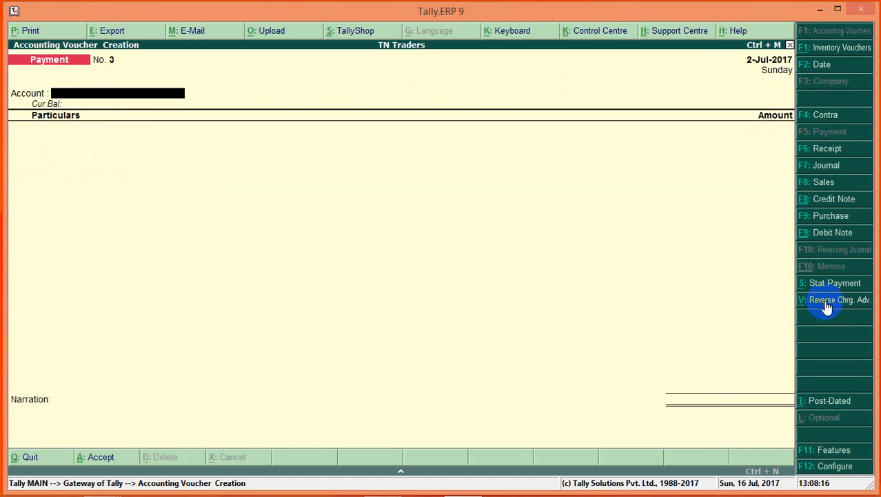
Leave the payment voucher and open the GSTR-2 report from the statutory GST reports.
key(Escape)
key(Down)
key(Down)
key(Down)
key(Down)
key(Down)
key(Down)
key(Down)
key(Down)
key(Down)
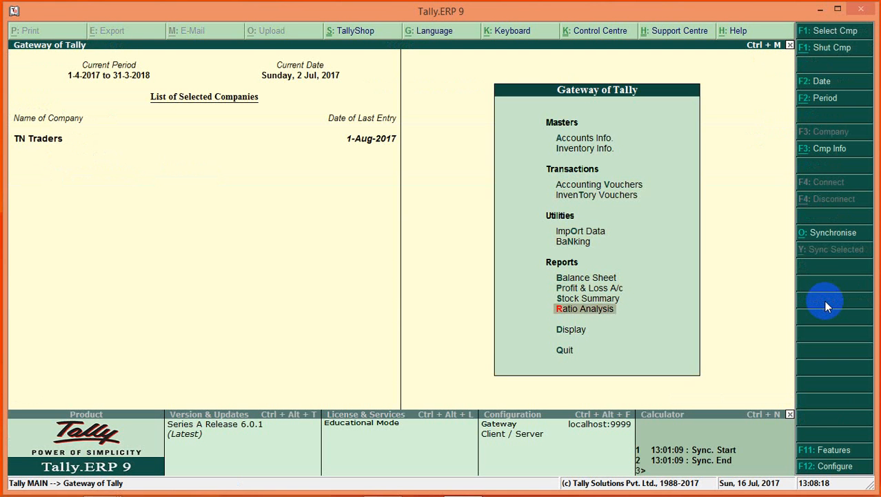
key(Up)
key(Return)
key(Down)
key(Down)
key(Down)
key(Down)
key(Down)
key(Down)
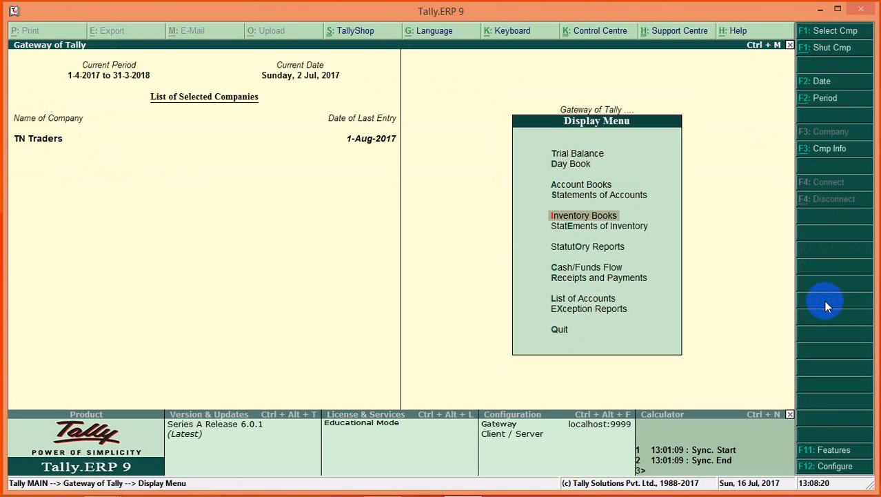
key(Return)
key(Return)
key(Down)
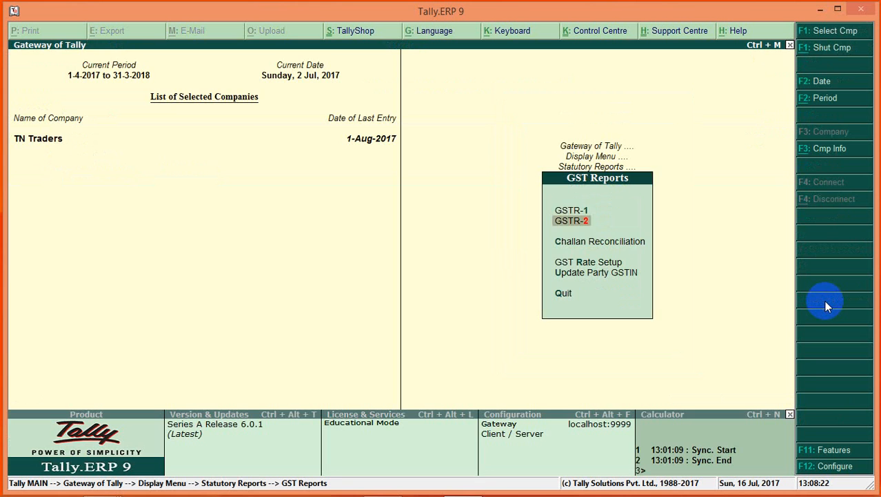
key(Return)
Set the GSTR-2 report period from 1-7-2017 to 31-8-2017.
key(Down)
key(Down)
key(Down)
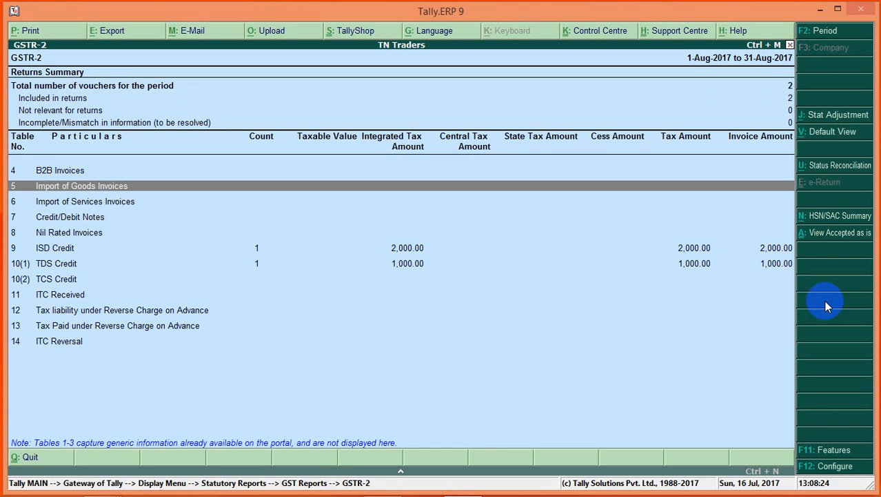
key(F2)
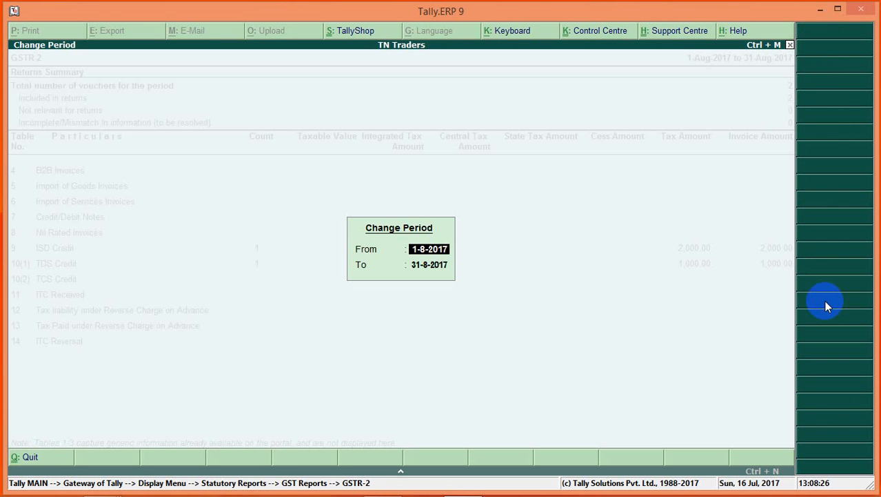
text(july)
key(Return)
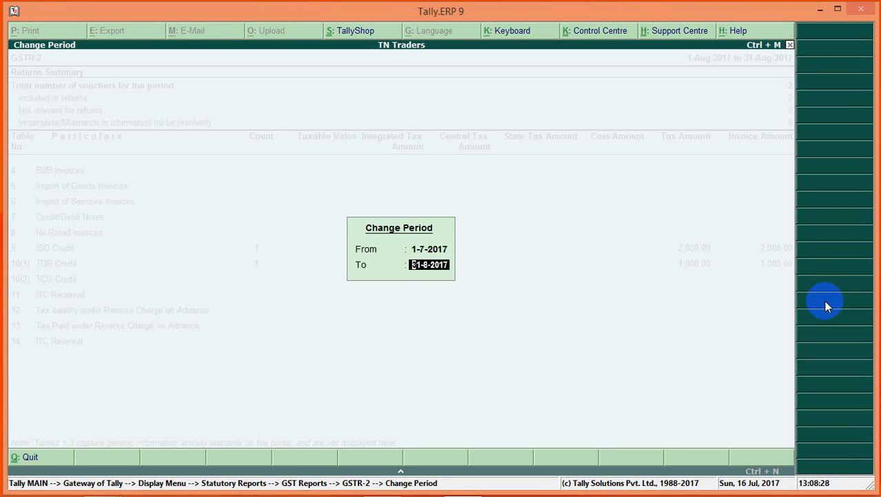
key(Return)
Examine the taxable value and tax amounts in the Tax liability under Reverse Charge on Advance row.
key(Down)
key(Down)
key(Down)
key(Down)
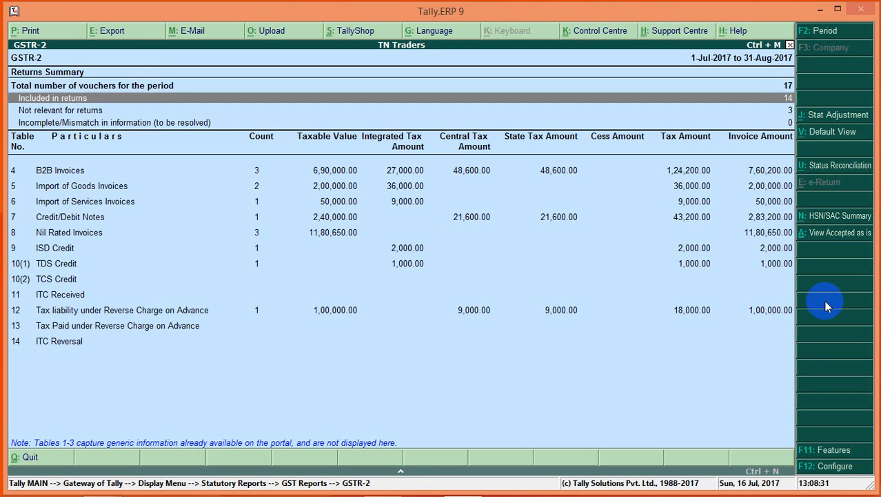
key(Down)
key(Down)
key(Down)
key(Down)
key(Down)
key(Down)
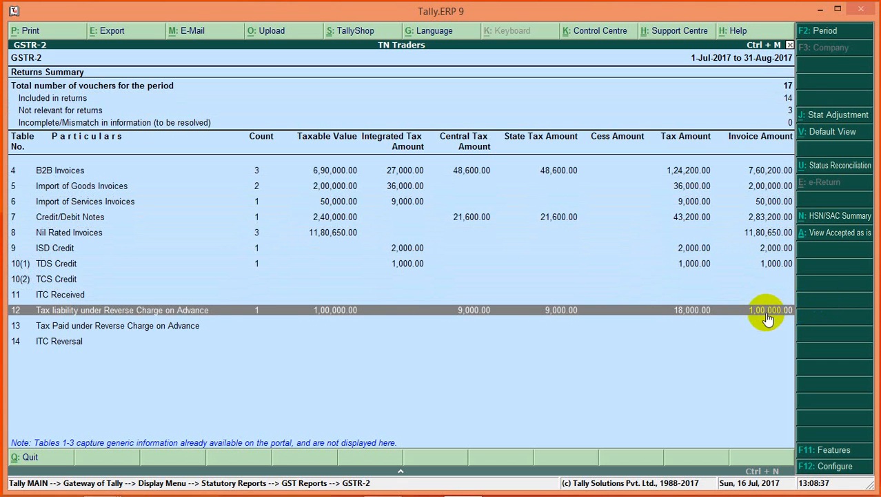
key(Return)
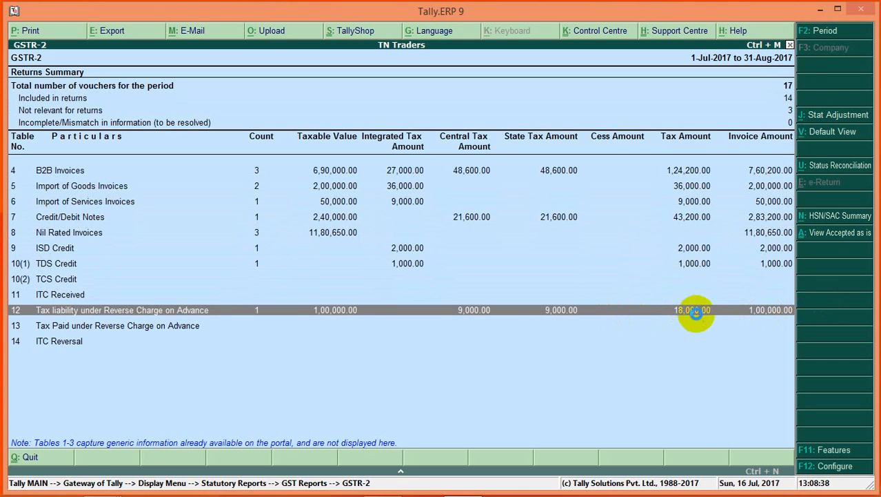
Leave the GST report and start a journal voucher dated 31-7-2017.
key(Escape)
key(Escape)
key(Escape)
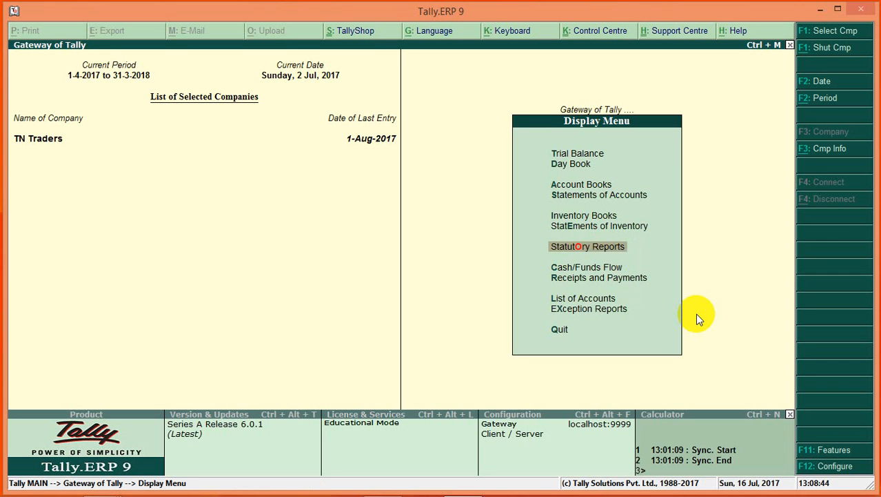
key(Escape)
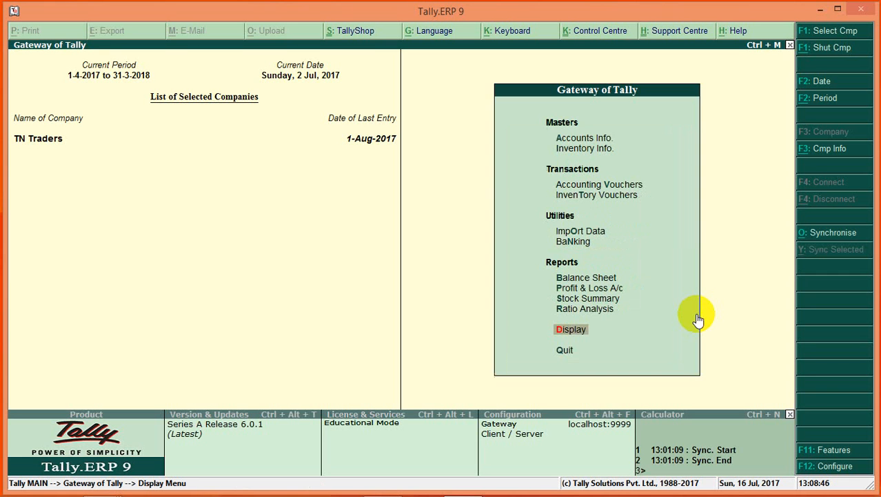
key(Up)
key(Up)
key(Up)
key(Up)
key(Up)
key(Up)
key(Up)
key(Up)
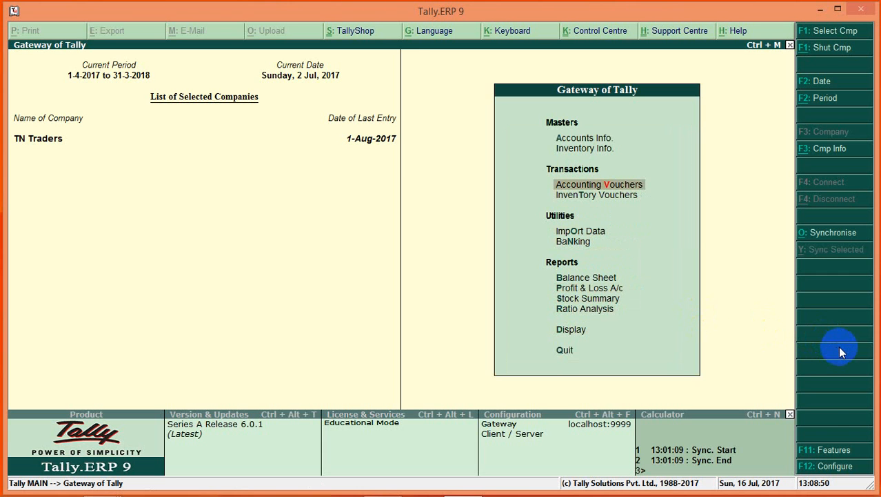
key(Return)
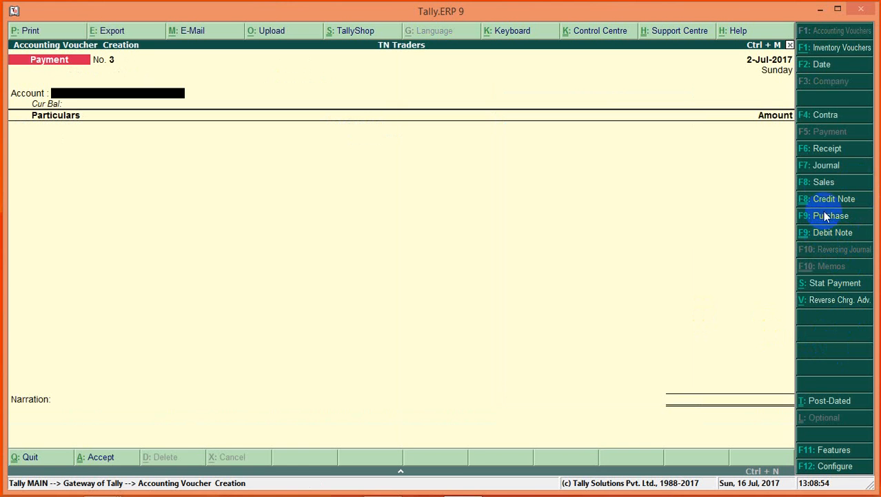
click(822, 166)
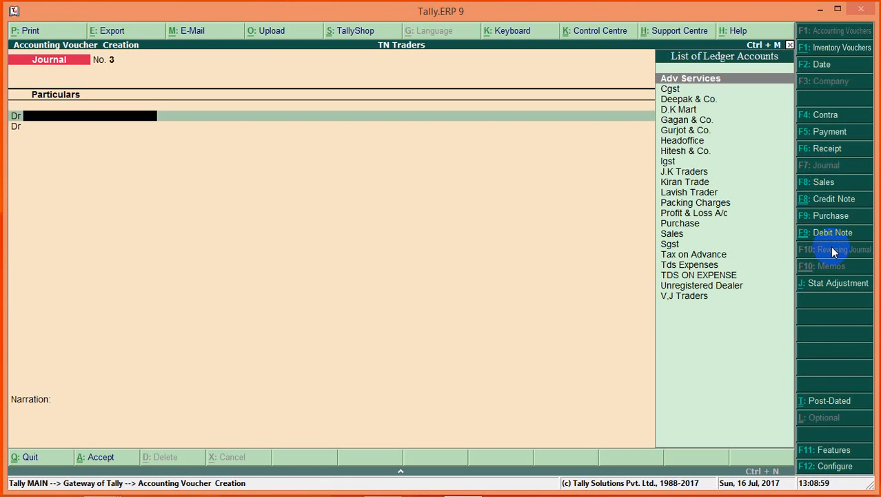
key(F2)
text(31-7)
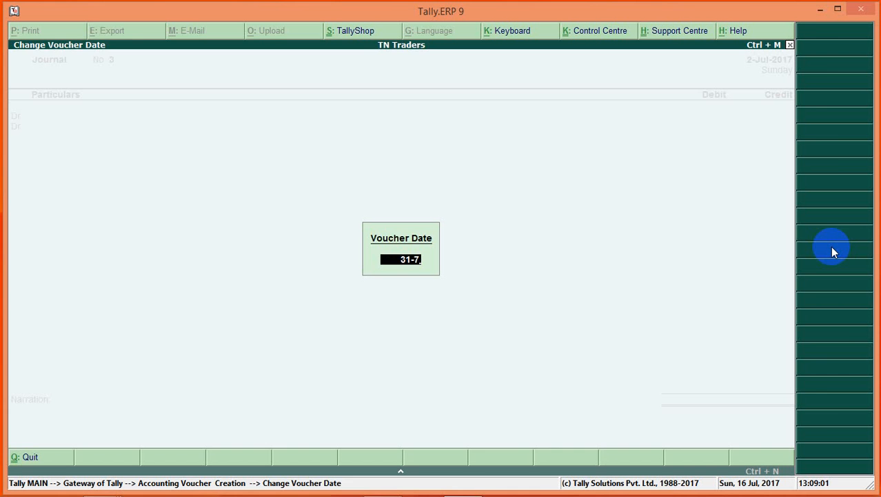
key(Return)
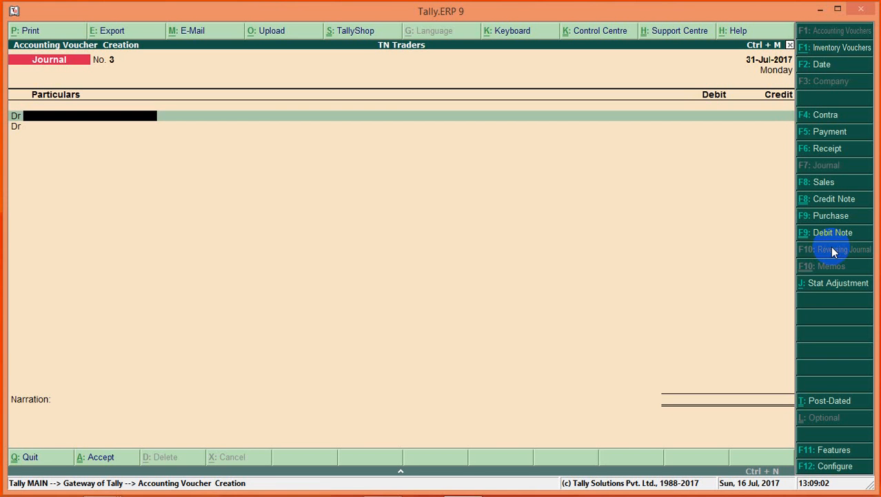
Set the journal's statutory adjustment to GST, Increase of Tax Liability, with Advances Paid under Reverse Charge as additional details.
click(837, 284)
key(Return)
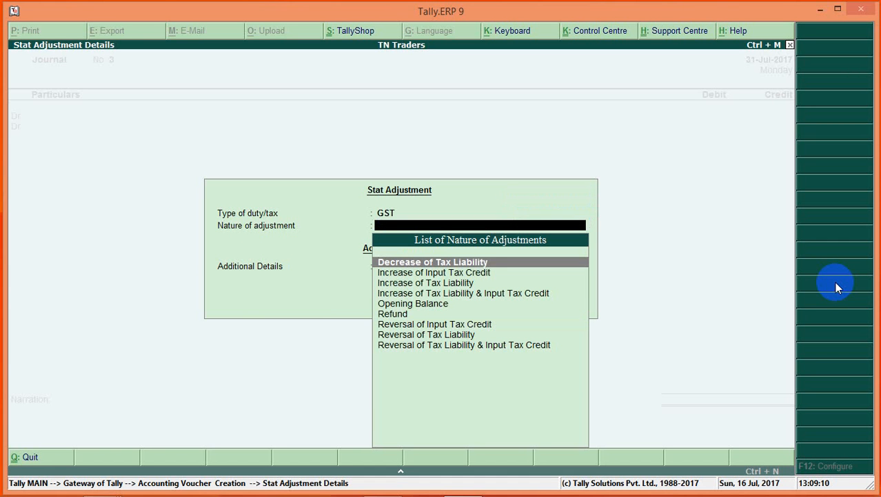
key(Down)
key(Down)
key(Return)
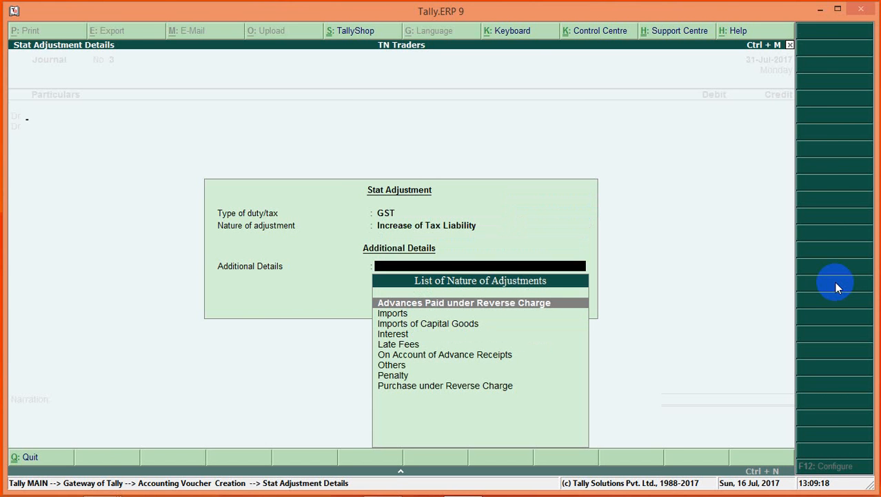
key(Return)
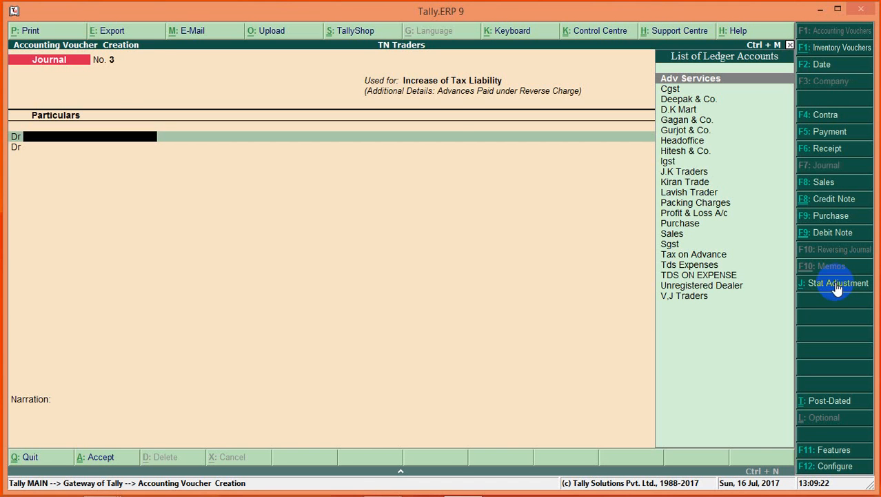
Create a ledger named Tax on Reverse Charge under Current Assets from within the journal voucher.
key(alt+c)
text(Tax on)
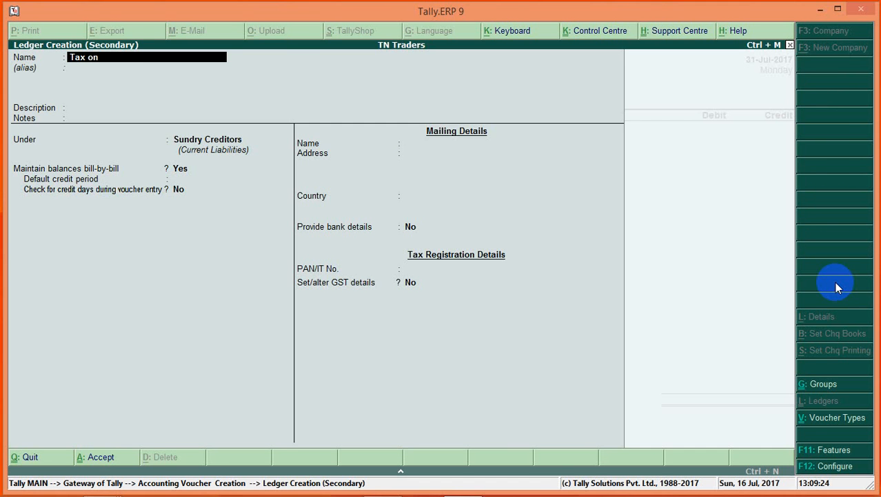
text( Reverse Charge)
key(Return)
key(Return)
key(Return)
key(Return)
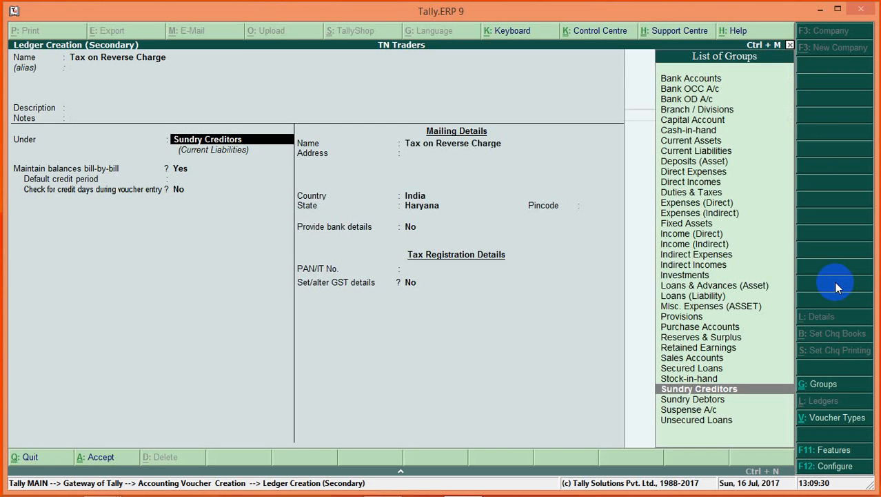
text(Cu)
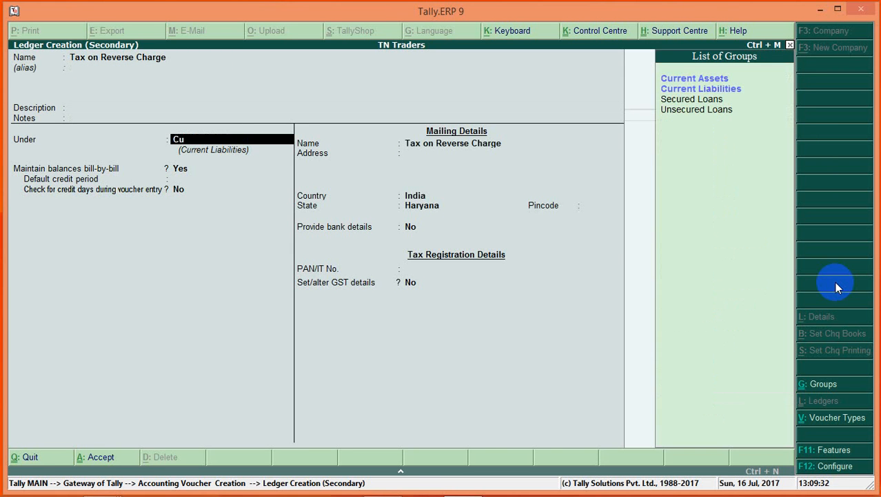
key(Return)
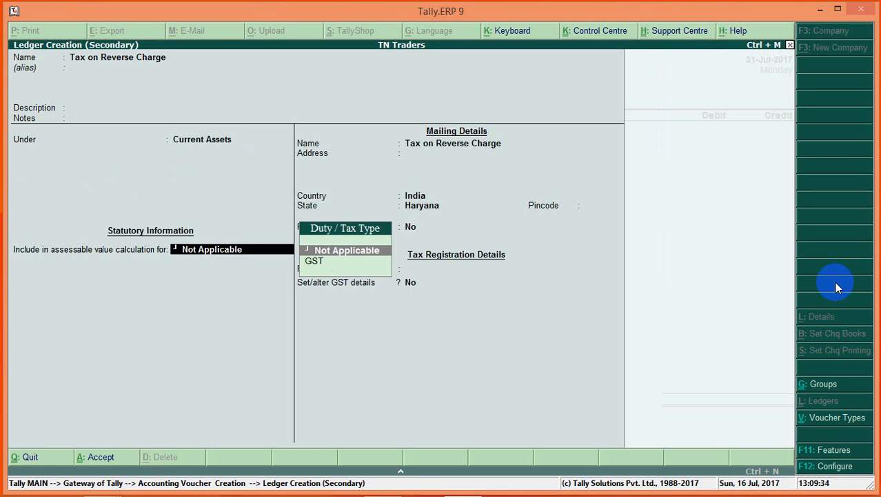
Accept the new ledger's default statutory, mailing, bank and GST settings and save it.
key(Return)
key(Return)
key(Return)
key(Return)
key(Return)
key(Return)
key(Return)
key(Return)
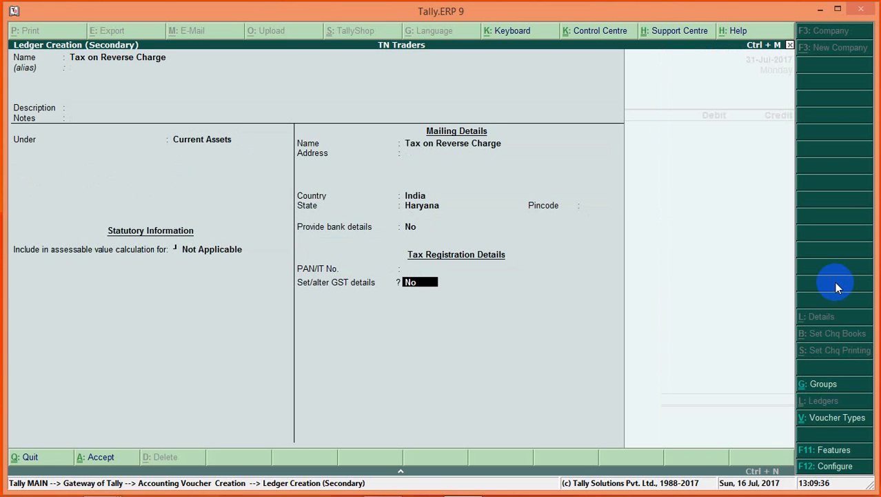
key(Return)
key(Return)
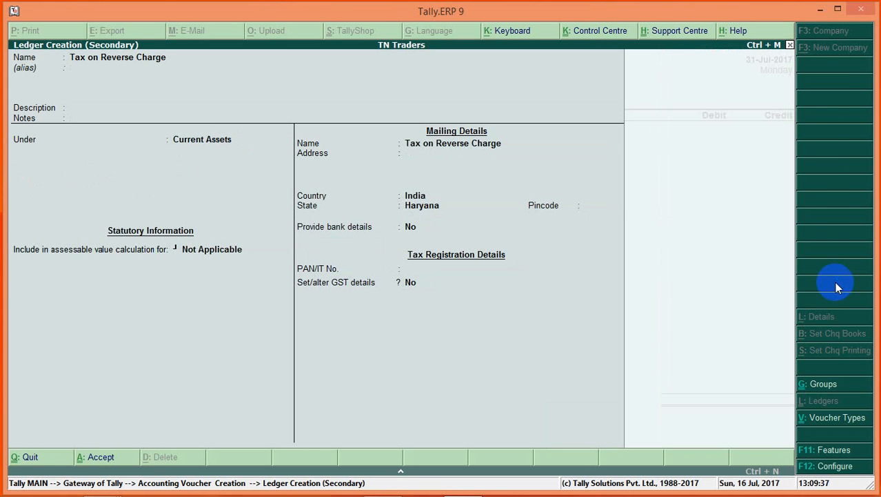
key(Return)
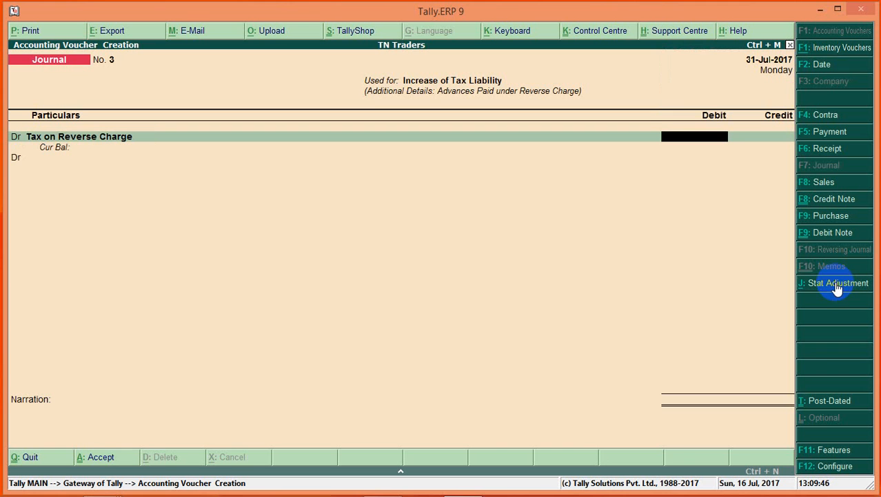
Debit the Tax on Reverse Charge ledger with 18000.
text(18000)
key(Return)
key(Return)
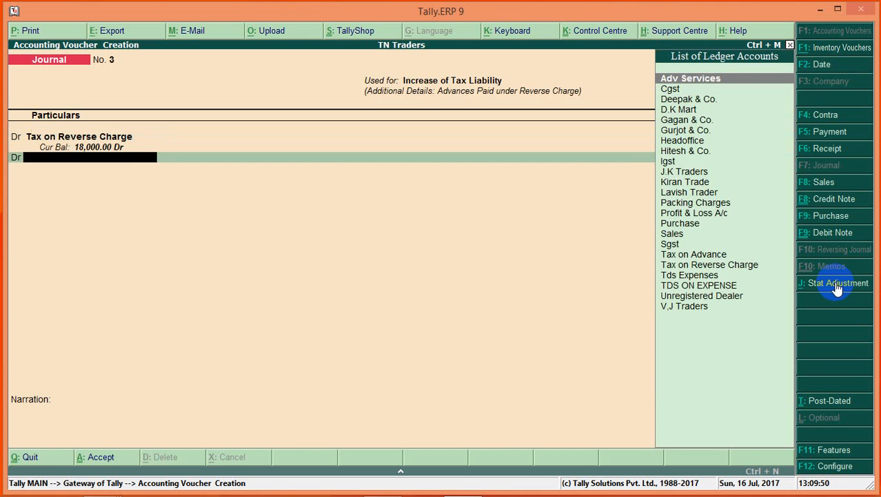
Switch the second journal line to credit and credit the Cgst ledger with 9000.
key(Down)
key(Down)
key(BackSpace)
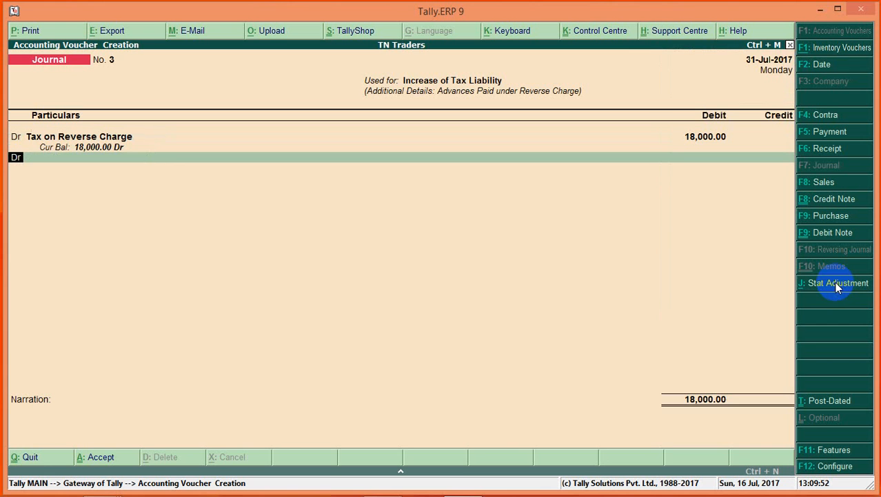
key(c)
key(Return)
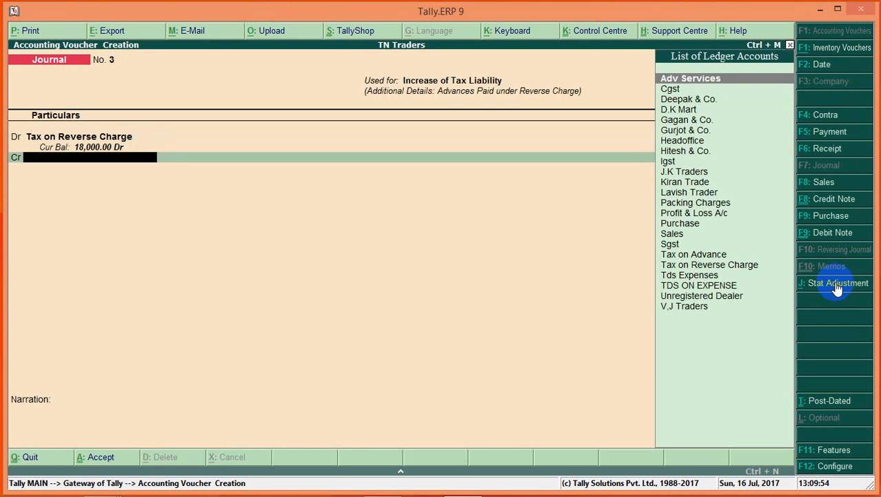
key(Down)
key(Return)
text(9000)
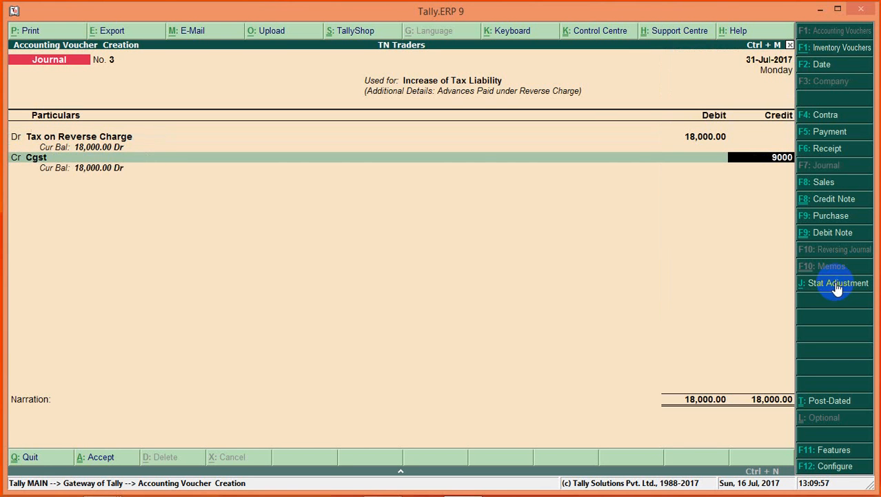
key(Return)
key(Return)
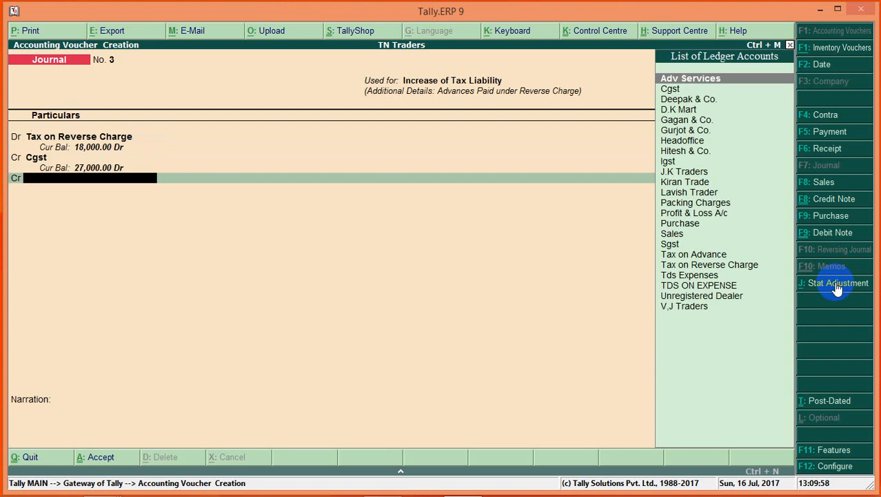
Credit the Sgst ledger with 9,000 and save the journal voucher.
text(sg)
key(Return)
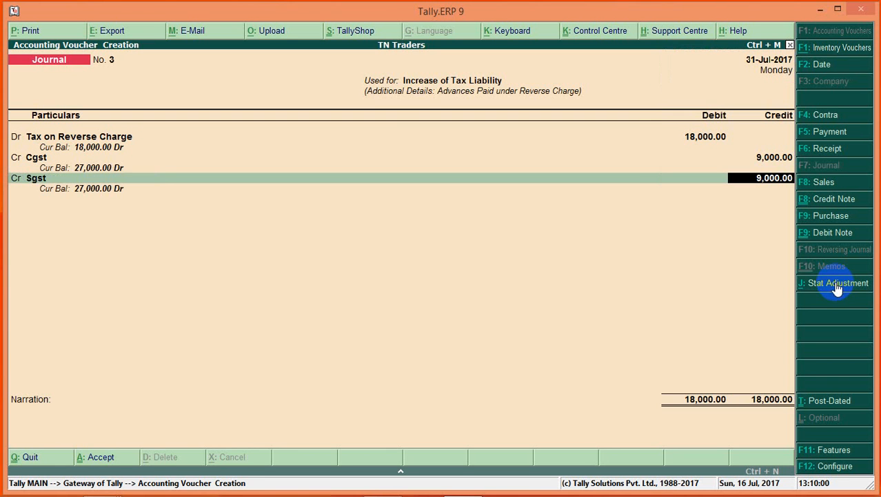
key(Return)
key(Return)
click(836, 285)
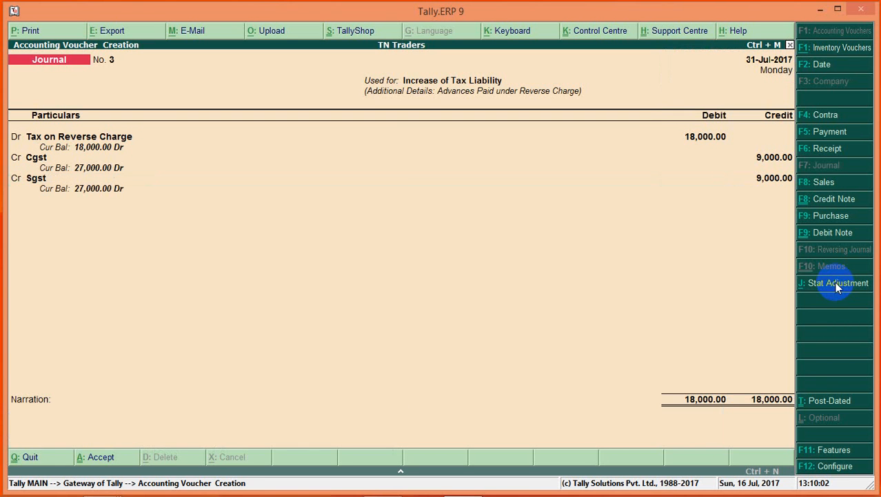
key(ctrl+a)
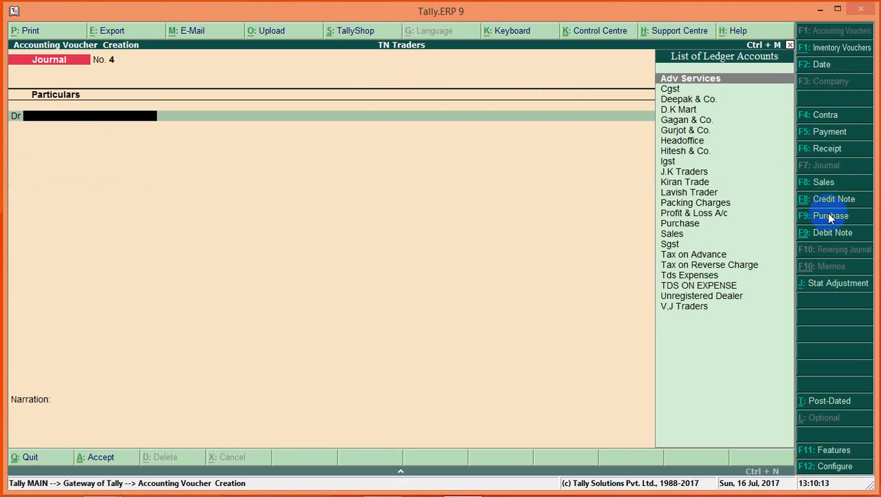
Start a statutory payment voucher for GST from 1-Jul-2017 to 31-Jul-2017 with the payment type Recipient Liability.
click(821, 138)
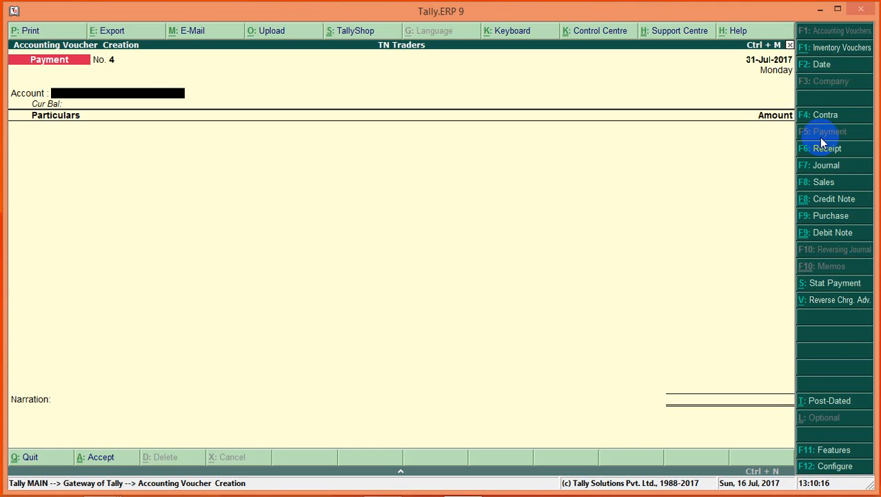
click(828, 290)
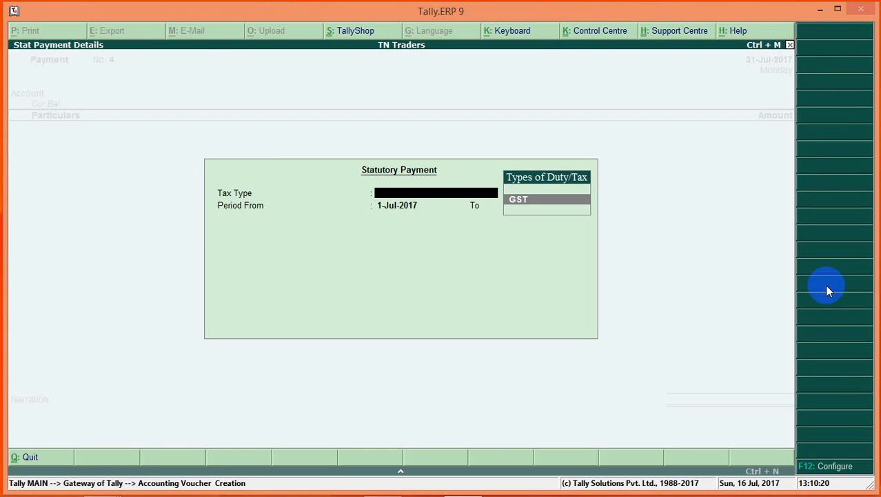
key(Return)
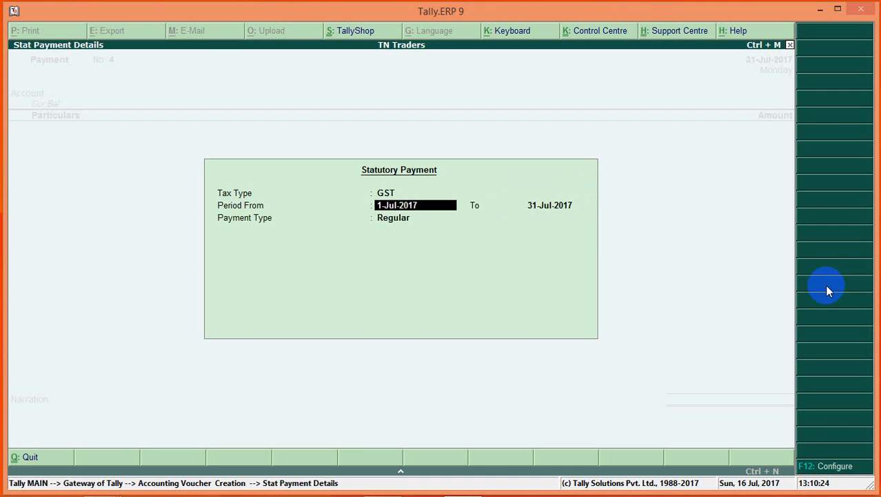
key(Return)
key(Return)
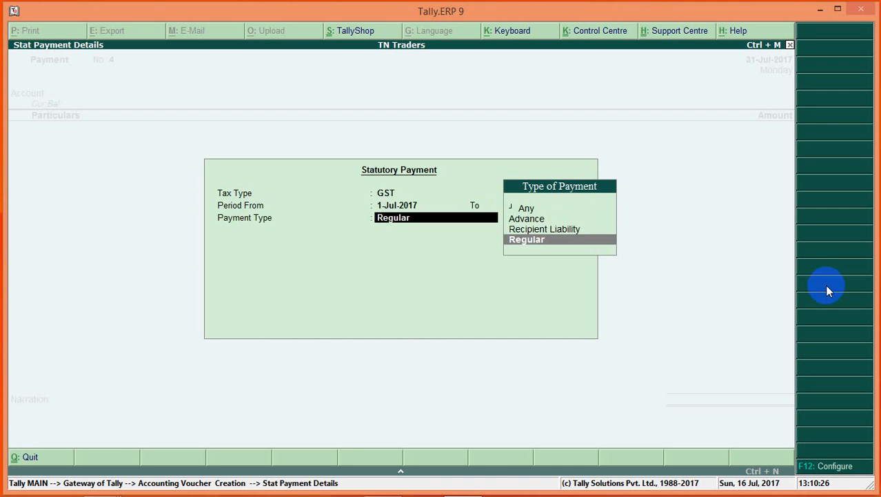
key(Up)
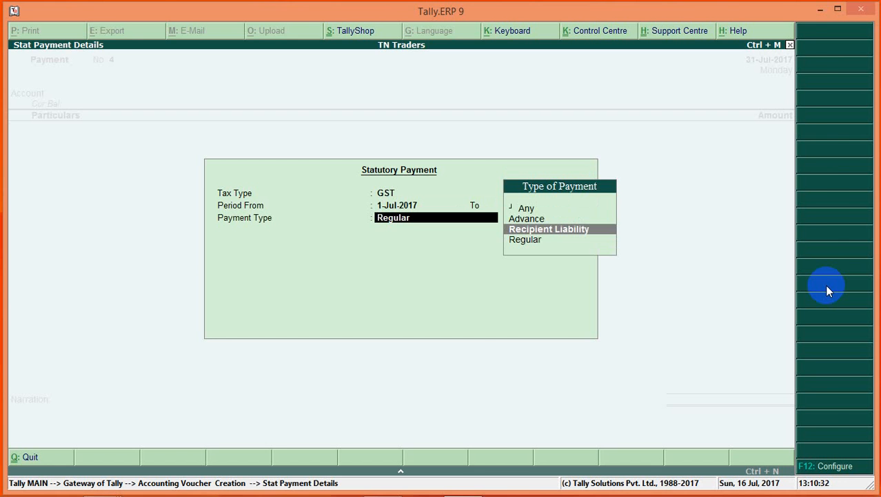
key(Return)
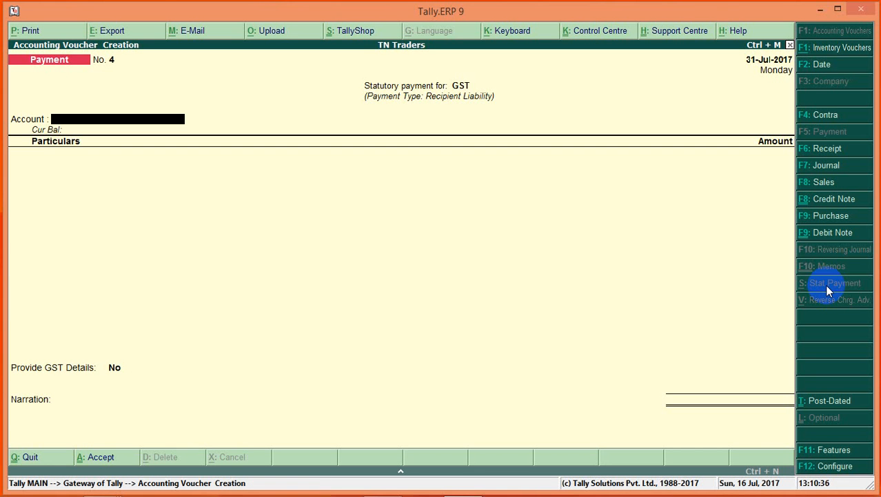
key(alt+c)
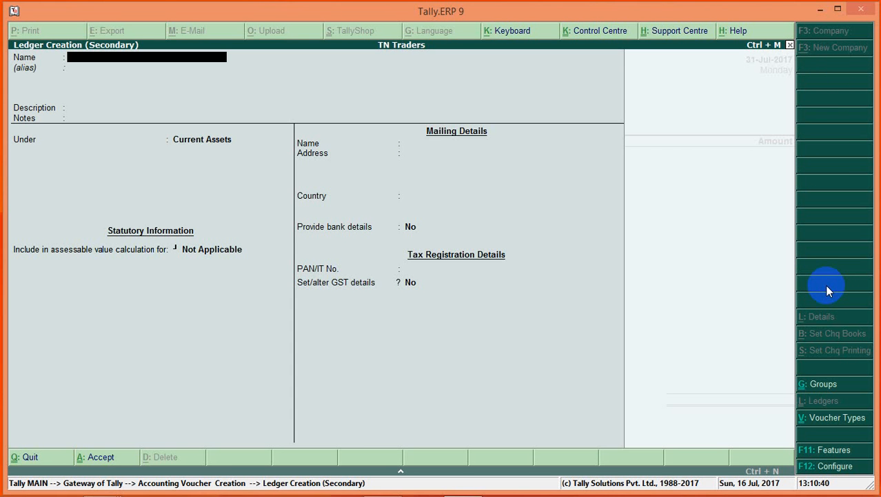
text(Hdfc Bank)
key(Return)
key(Escape)
key(Escape)
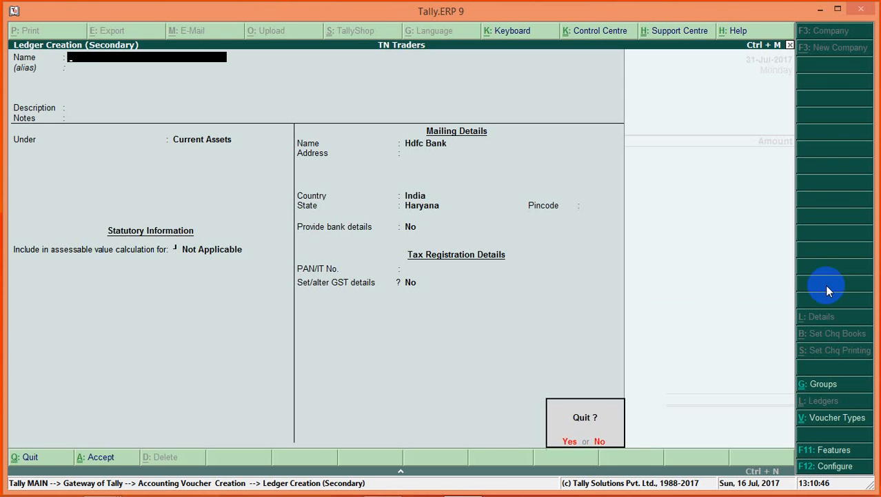
key(Return)
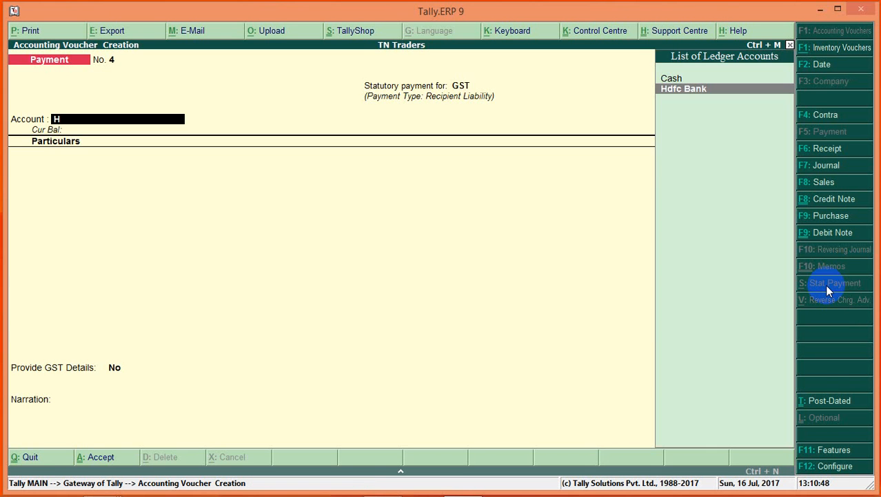
Choose Hdfc Bank as the payment account and enter 9,000 against the Cgst ledger.
key(Return)
text(U)
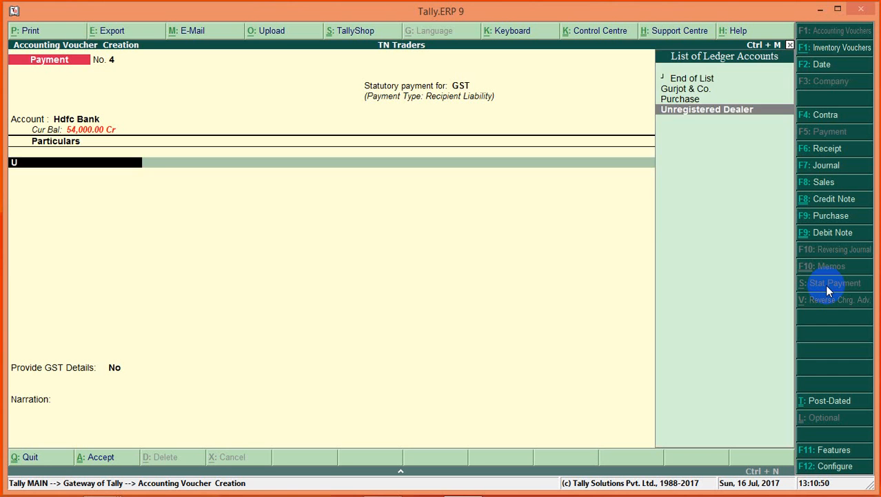
key(BackSpace)
text(Cgst)
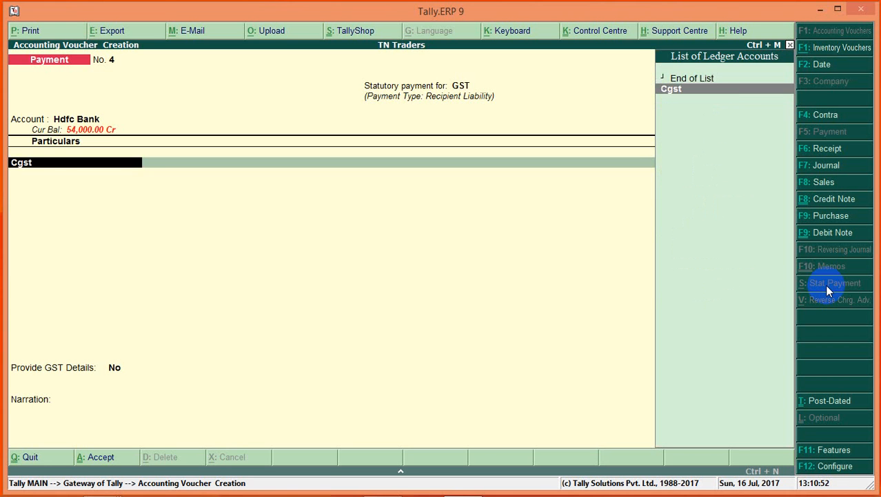
key(Return)
text(9,000)
key(Return)
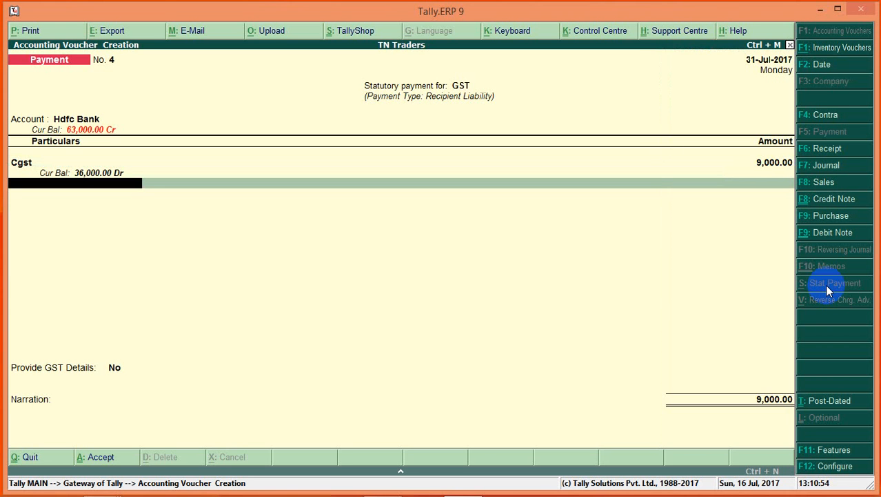
Add the Sgst ledger to the payment with an amount of 9000.
text(Sgst)
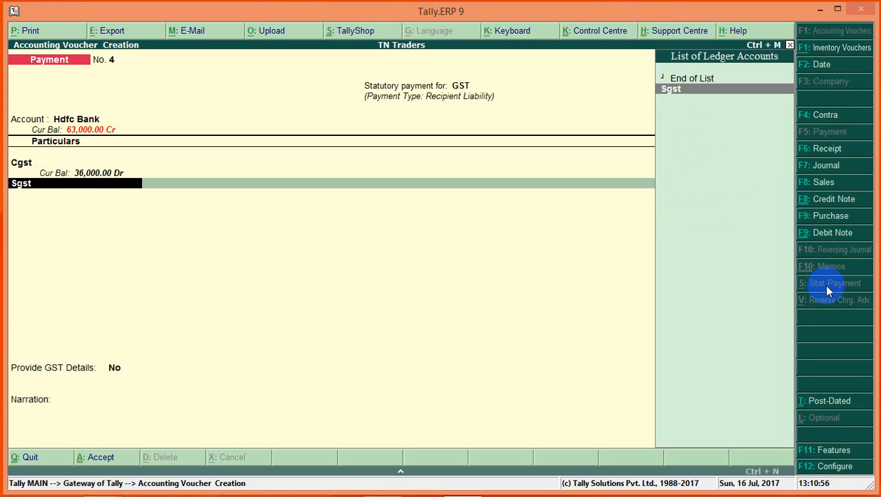
key(Return)
key(Return)
key(BackSpace)
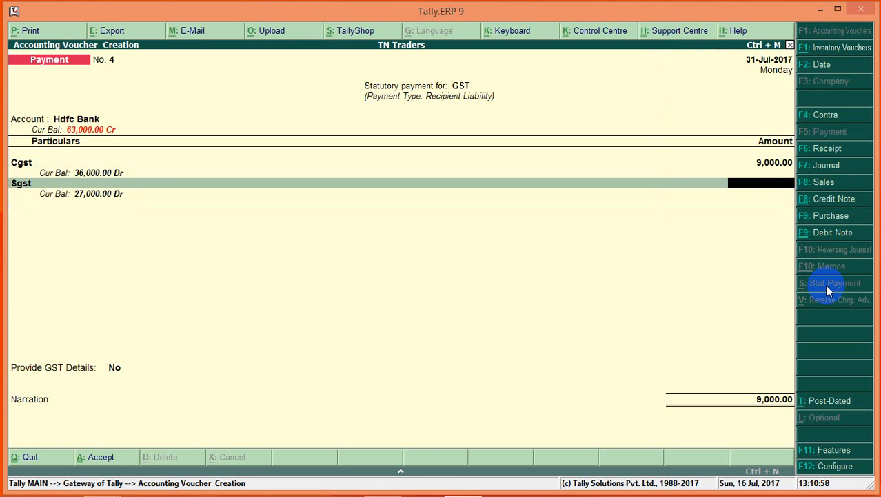
text(9000)
key(Return)
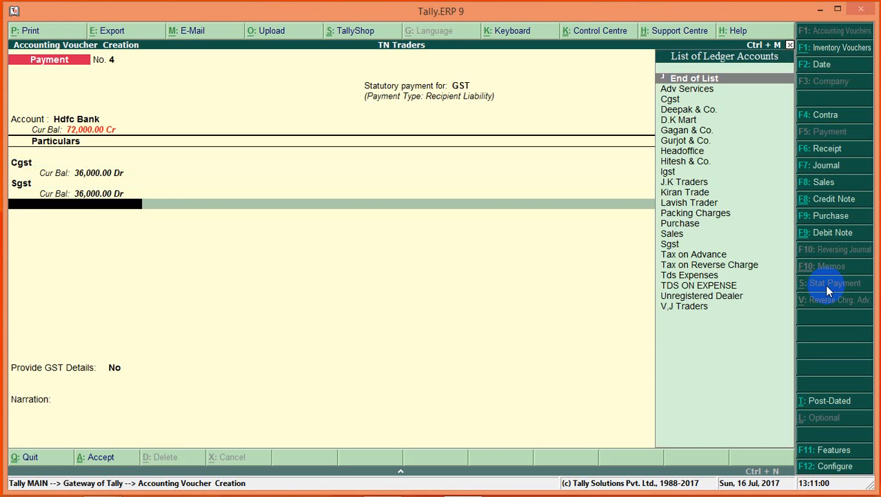
Finish the ledger list and provide GST details with NEFT/RTGS as the mode of payment, leaving the other bank details blank.
key(Return)
key(Down)
key(Return)
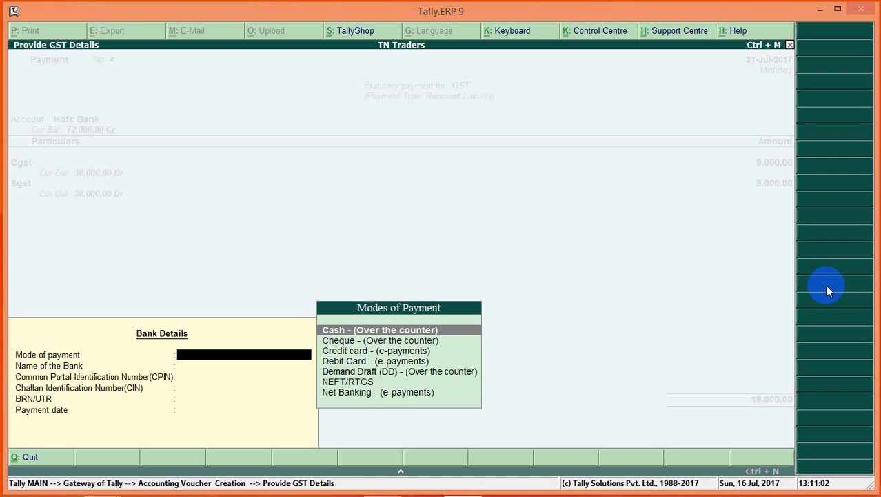
key(Down)
key(Down)
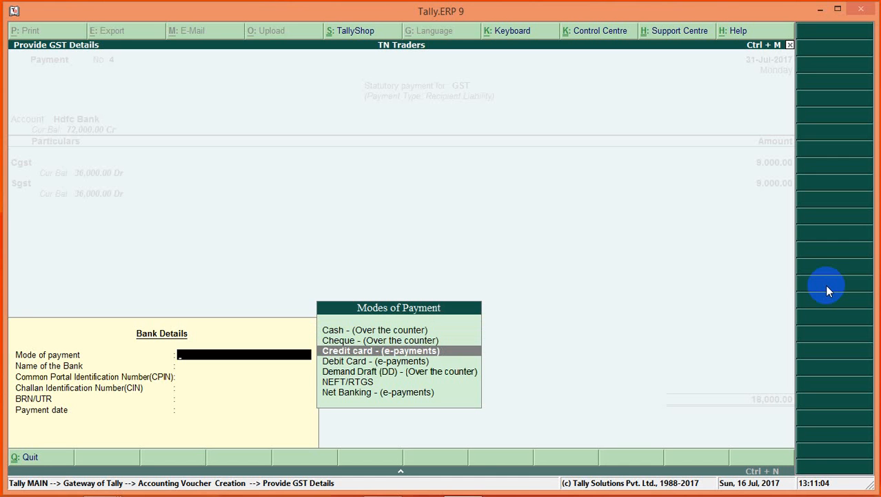
key(Down)
key(Down)
key(Down)
key(Return)
key(Return)
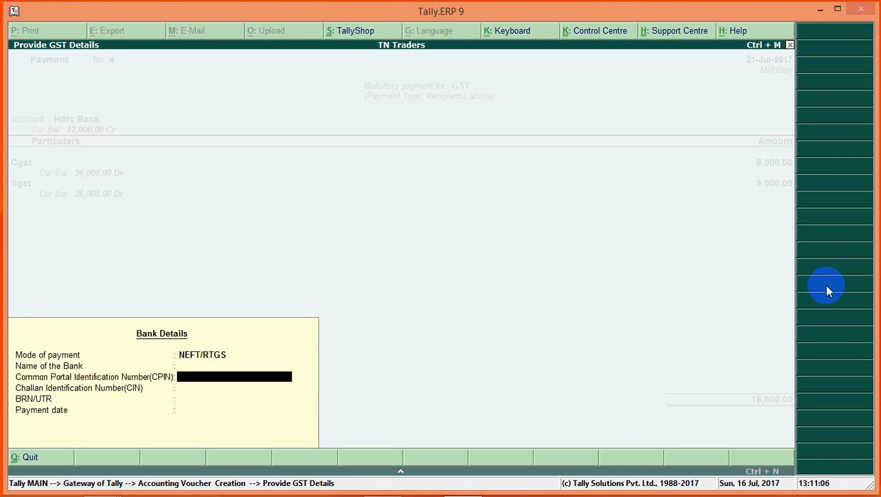
key(Return)
key(Return)
key(Return)
key(Return)
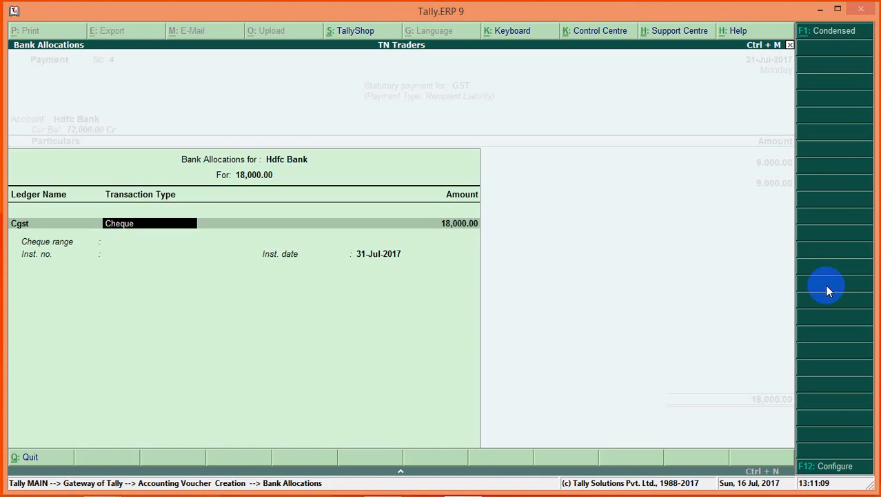
Accept the default Hdfc Bank cheque allocation and save the GST payment voucher.
key(Return)
key(Return)
key(Return)
key(Return)
key(Return)
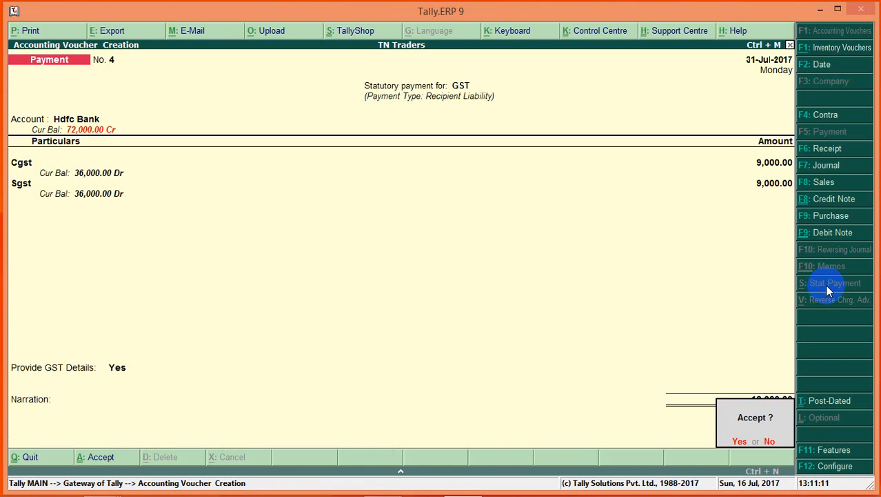
click(826, 284)
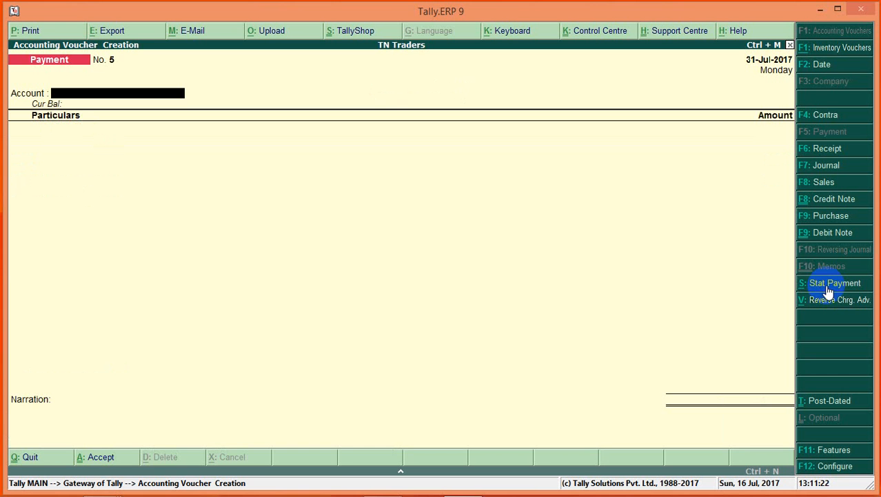
Leave payment entry and start a purchase voucher dated 2-Aug-2017, with the supplier invoice number and date left blank.
key(Escape)
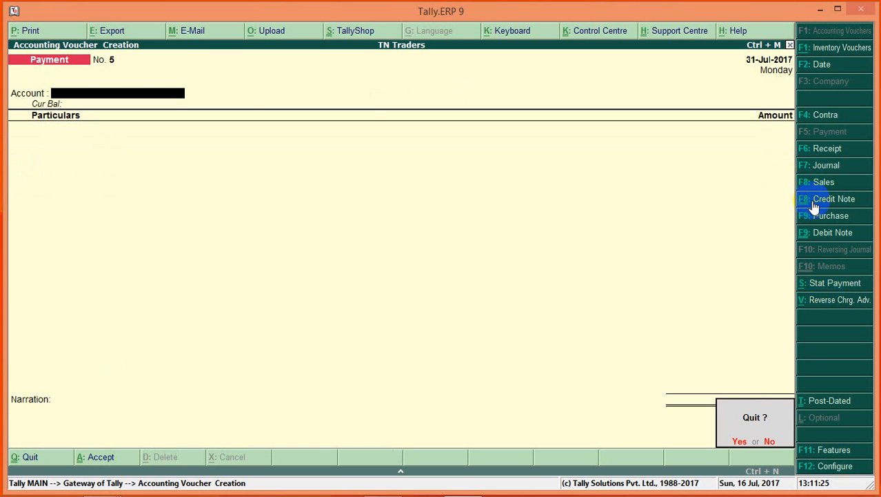
key(Escape)
key(Escape)
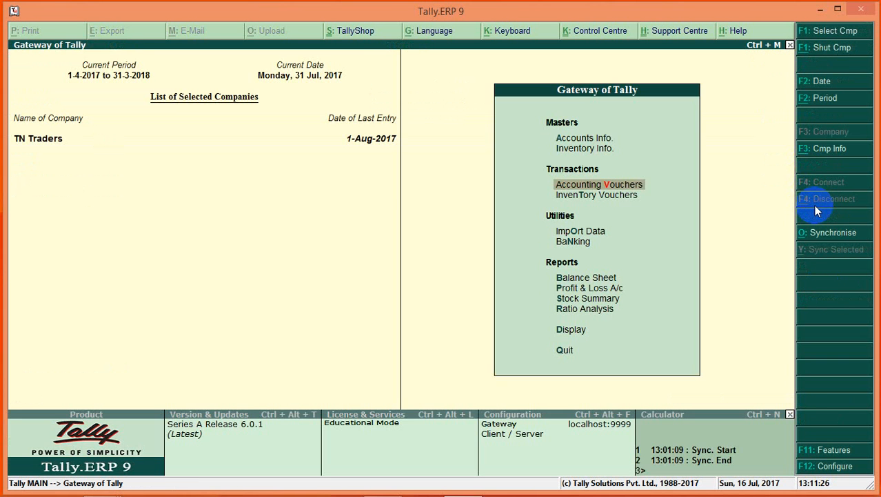
key(Return)
click(836, 217)
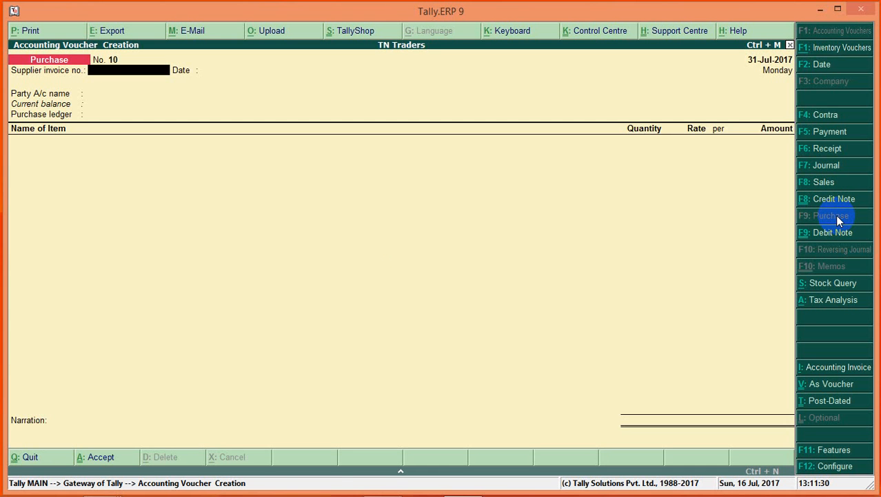
key(F2)
text(2-8)
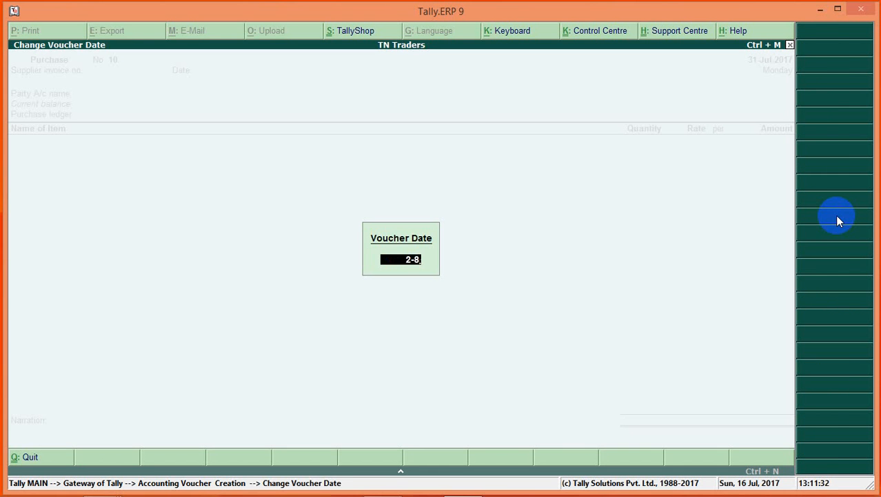
key(Return)
key(Return)
key(Return)
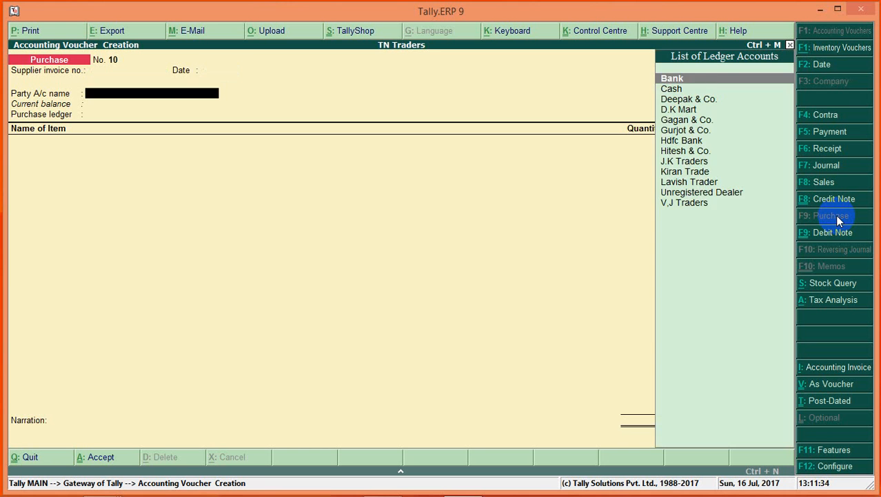
Set the party account to Unregistered Dealer and the purchase ledger to Purchase.
text(U)
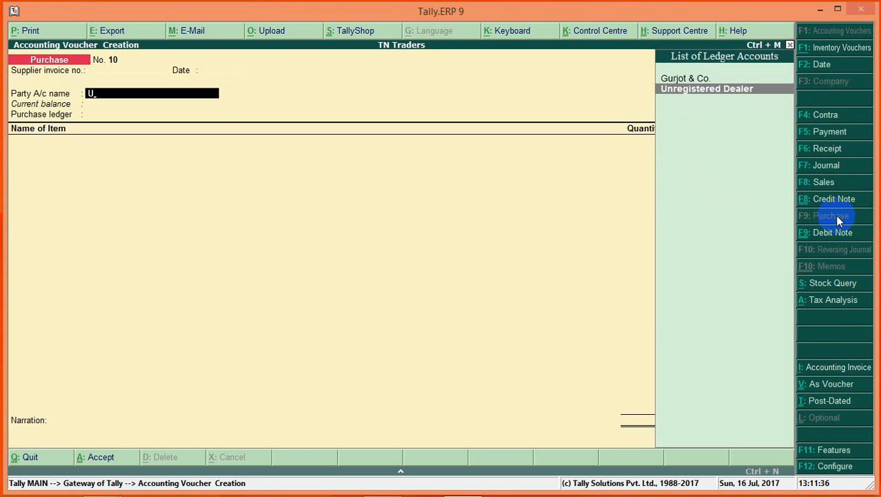
key(Return)
key(Down)
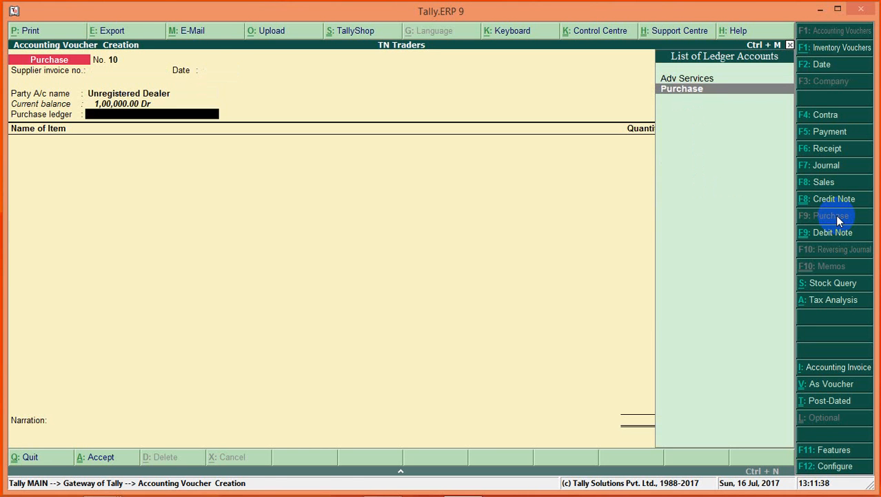
key(Return)
Classify the transaction as Purchase From Unregistered Dealer - Taxable.
text(U)
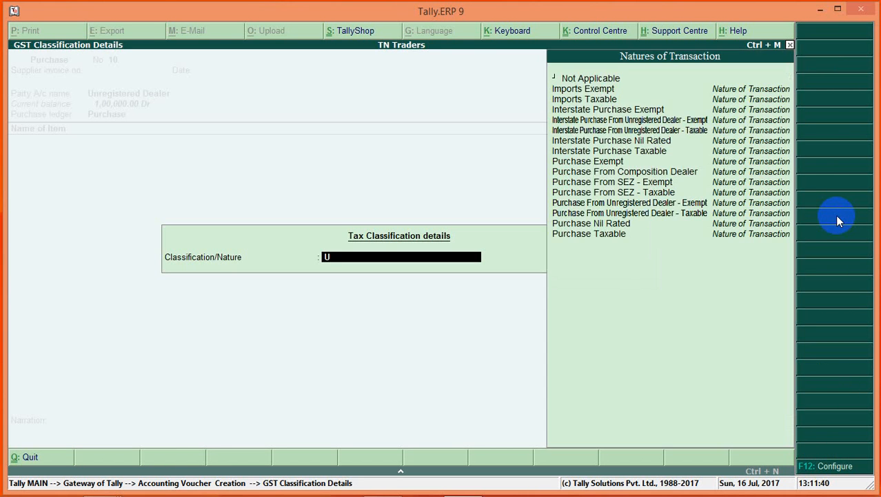
key(Down)
key(Down)
key(Down)
key(Down)
key(Down)
key(Down)
key(Down)
key(Down)
key(Down)
key(Down)
key(Down)
key(Down)
key(Down)
key(Down)
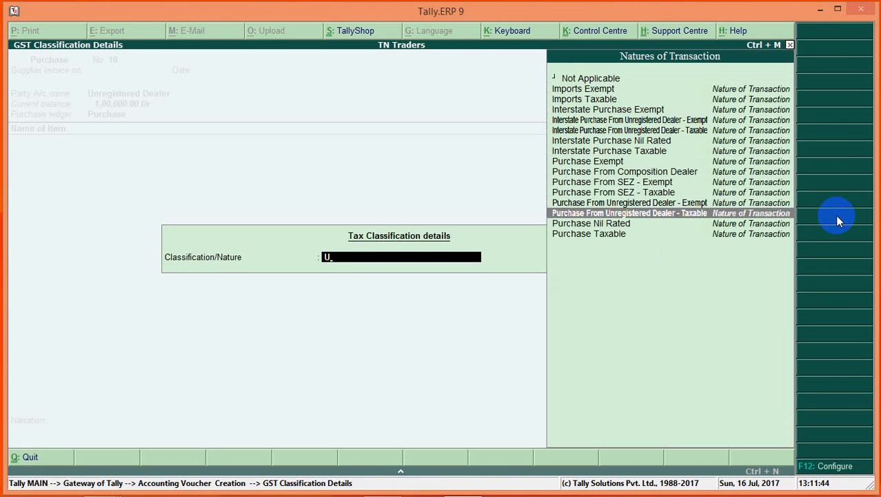
key(Return)
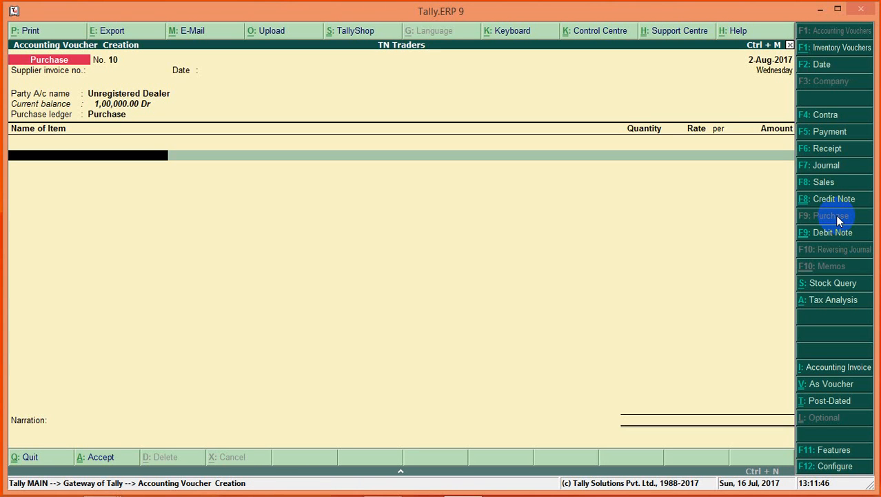
Check the purchase invoice configuration's option for allowing modification of GST tax details, and accept the configuration as it is.
key(F12)
key(Return)
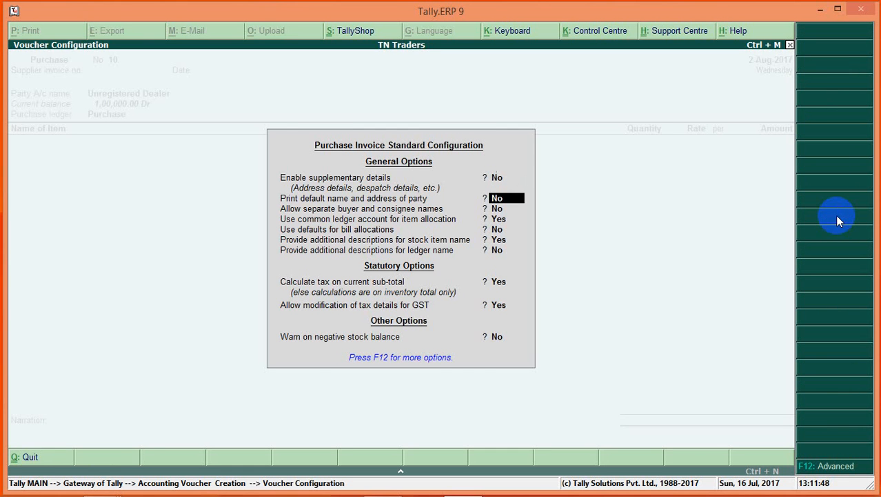
key(Return)
key(Return)
key(Return)
key(Return)
key(Return)
key(Return)
key(Return)
key(Return)
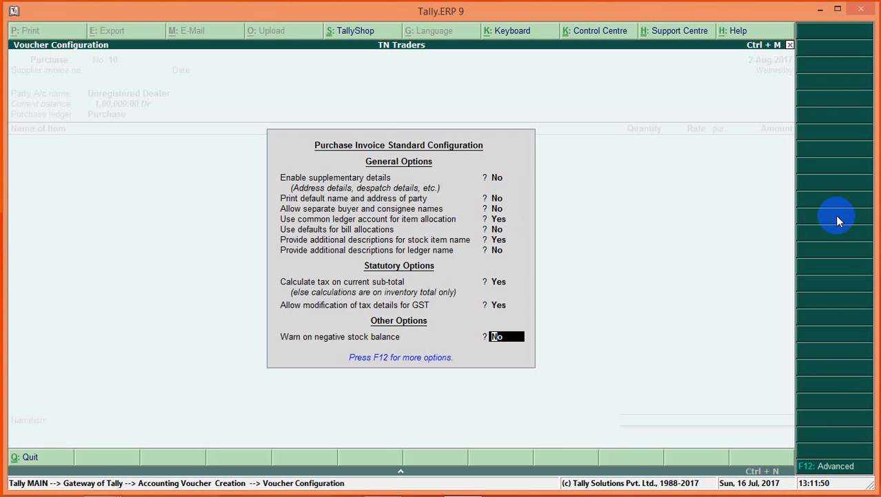
key(Up)
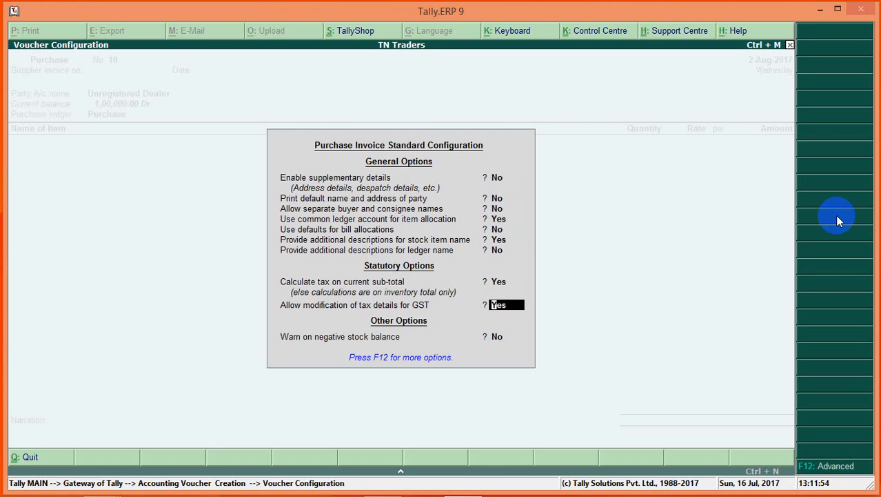
key(ctrl+a)
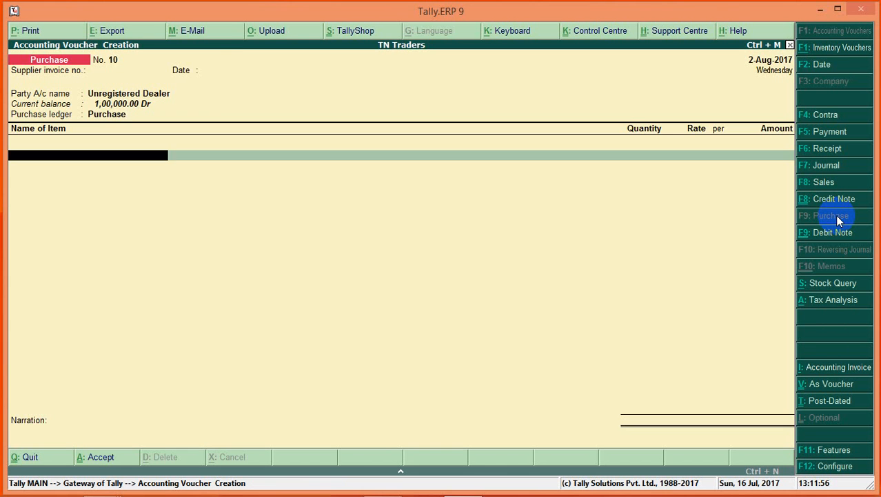
Keep the Purchase ledger and its unregistered dealer classification, and enter MOBILE PHONE as the item with quantity 10.
key(BackSpace)
key(Return)
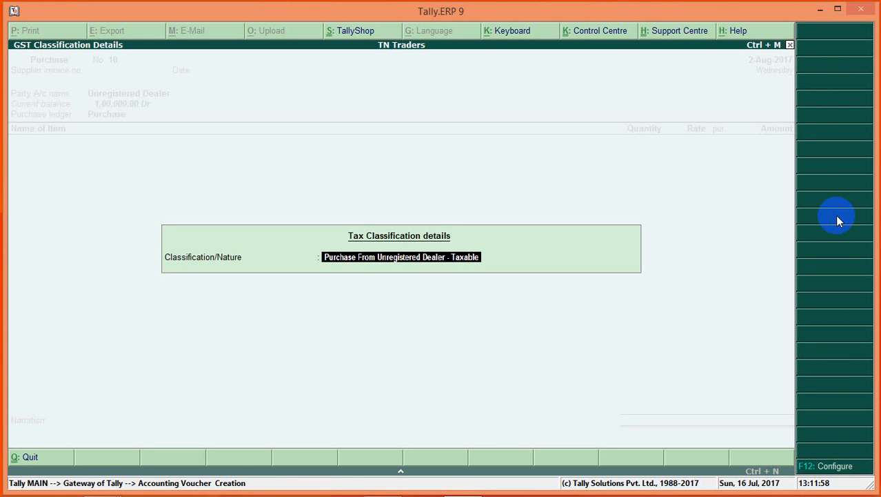
key(Return)
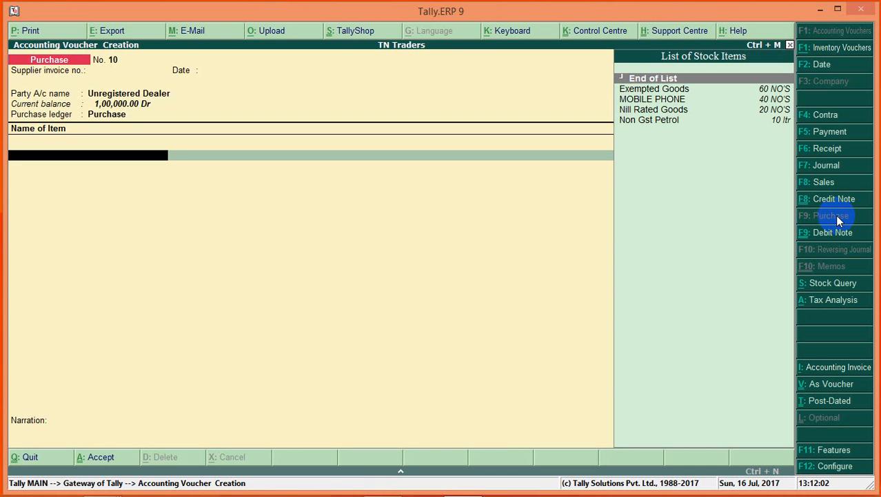
key(Down)
key(Down)
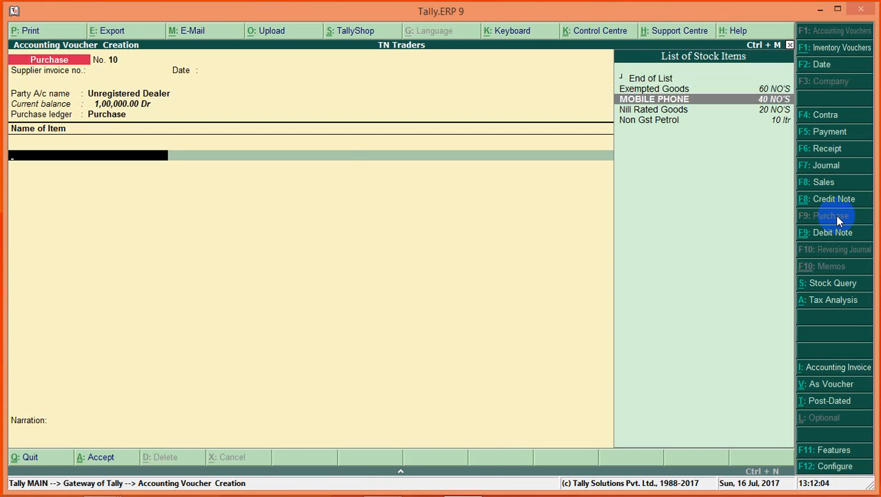
key(Return)
key(Return)
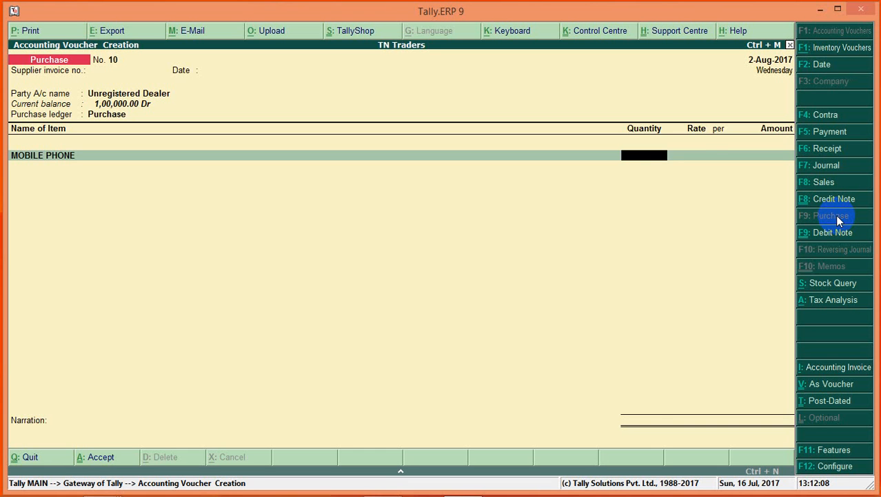
text(10)
key(Return)
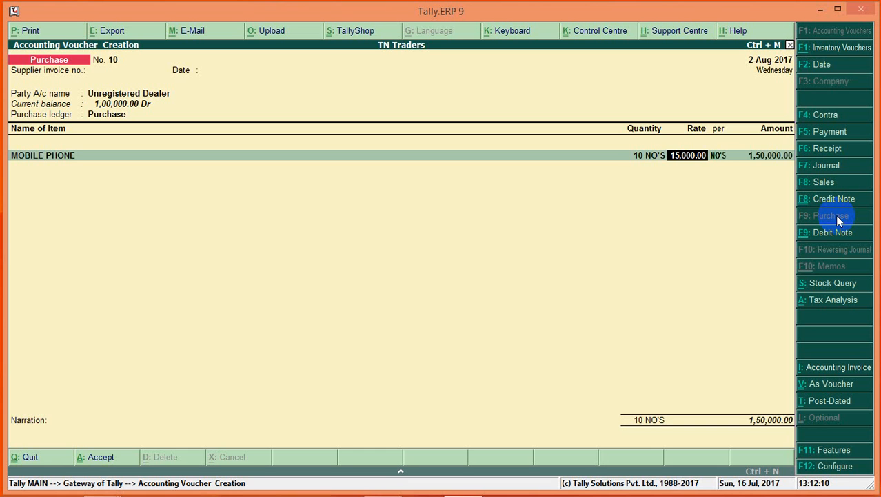
text(100)
key(Return)
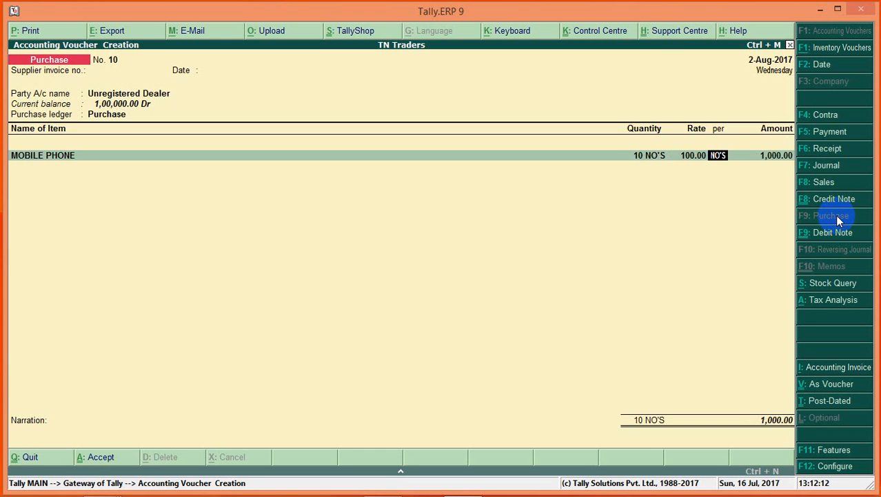
key(BackSpace)
key(Return)
text(1000)
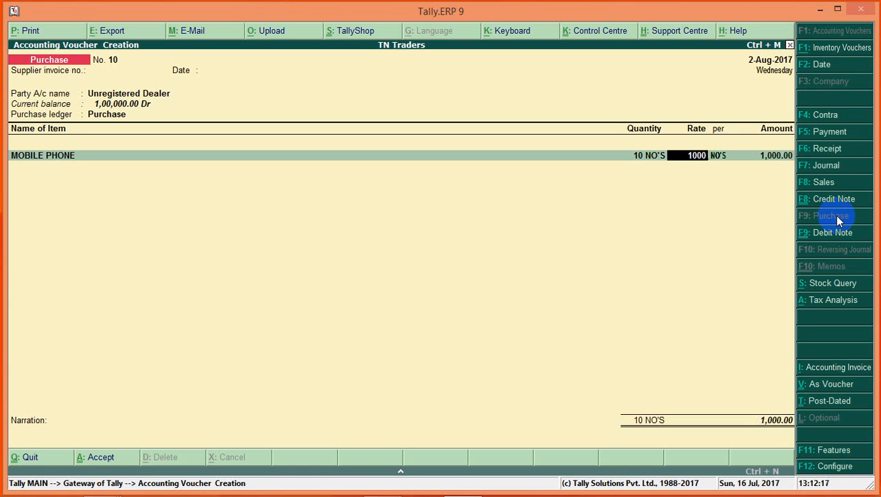
key(Return)
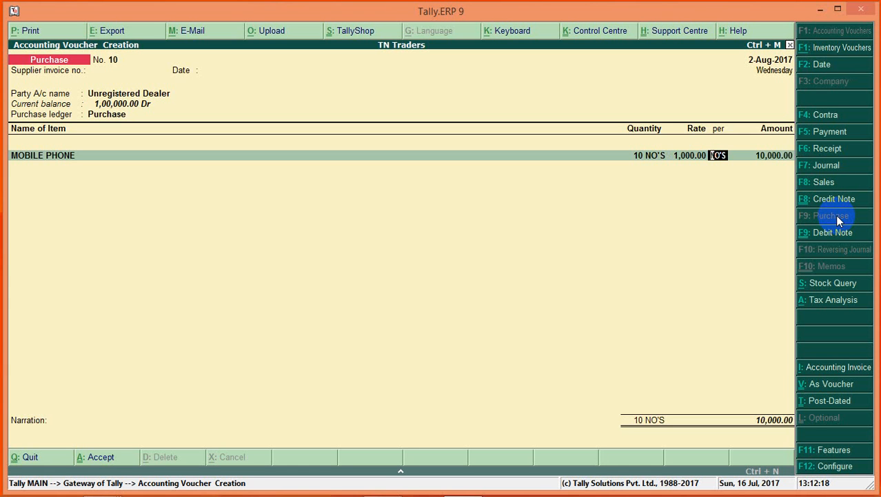
key(BackSpace)
Set the MOBILE PHONE rate to 10000 per NO'S and end the item list without adding further items or ledgers.
text(10000)
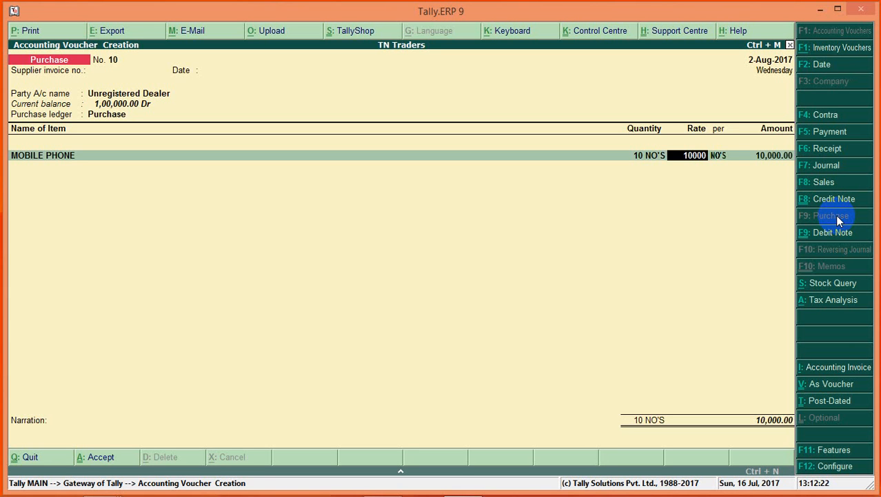
key(Return)
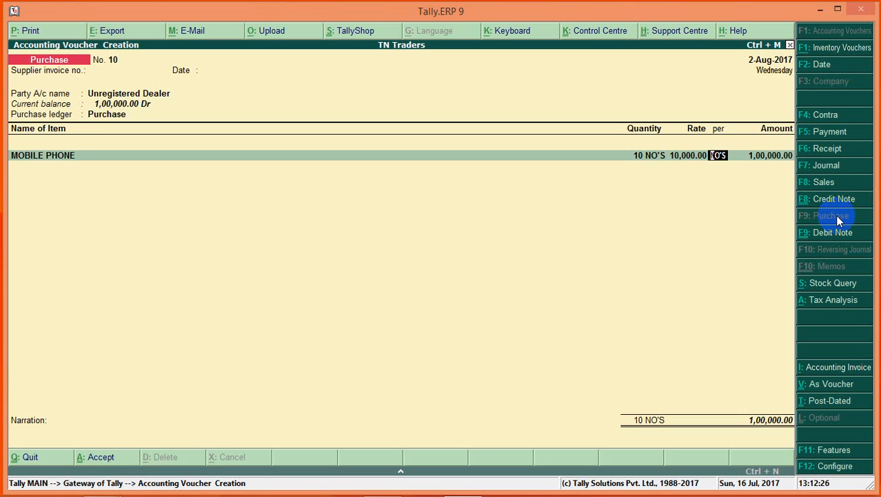
key(Return)
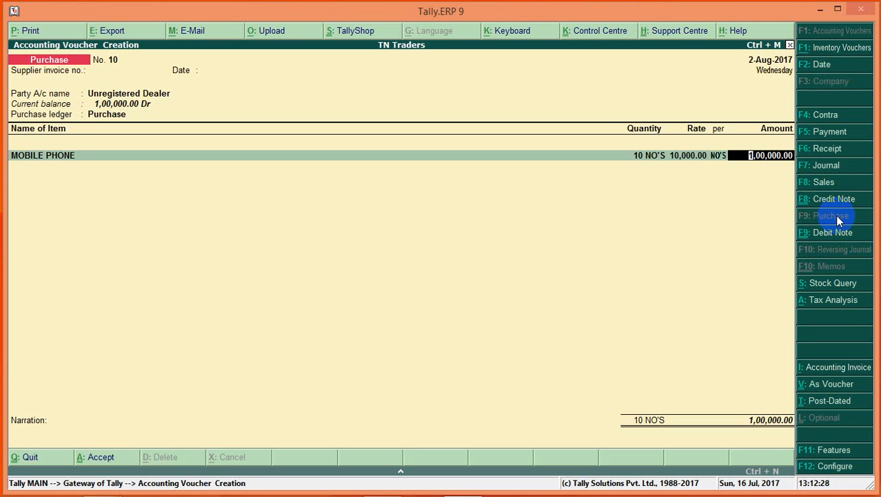
key(Return)
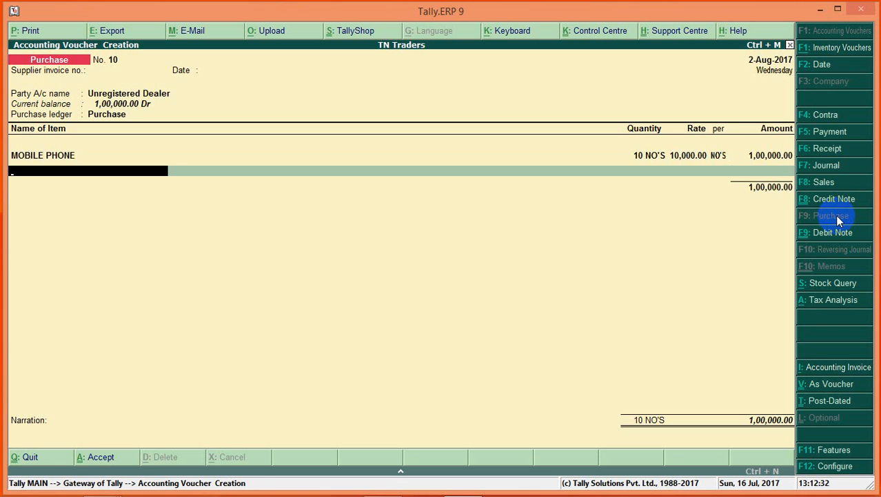
key(Return)
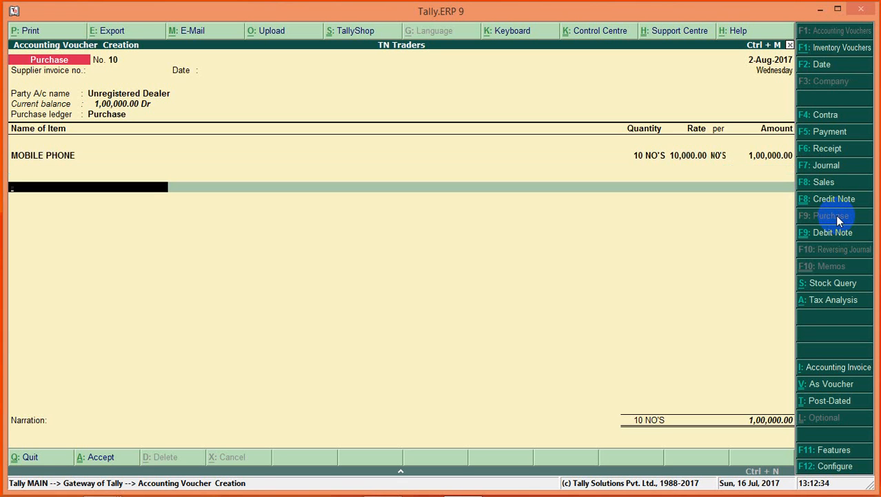
key(Return)
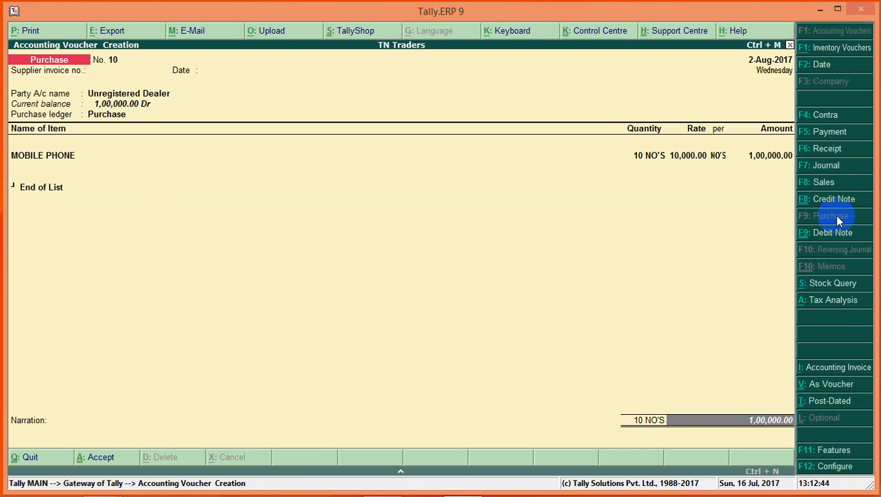
Adjust the bill as Agst Ref against pending bill 2 for 1,00,000.00 and save the purchase voucher without narration.
key(Return)
key(Up)
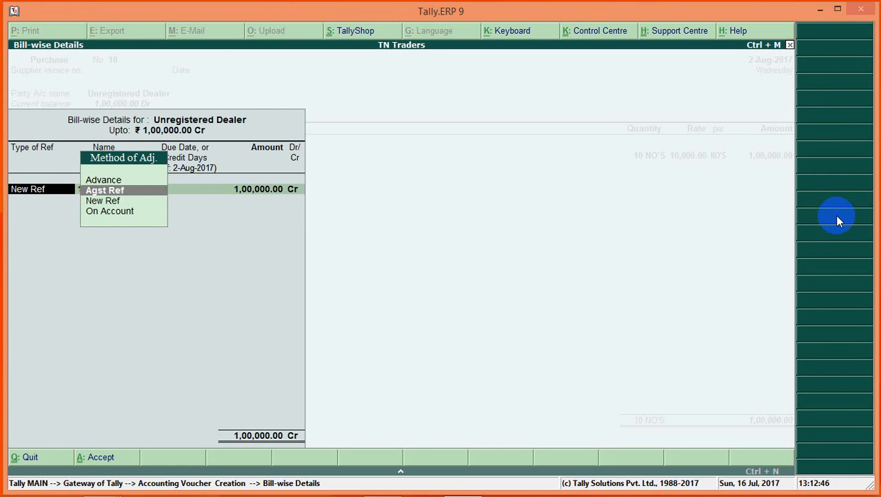
key(Return)
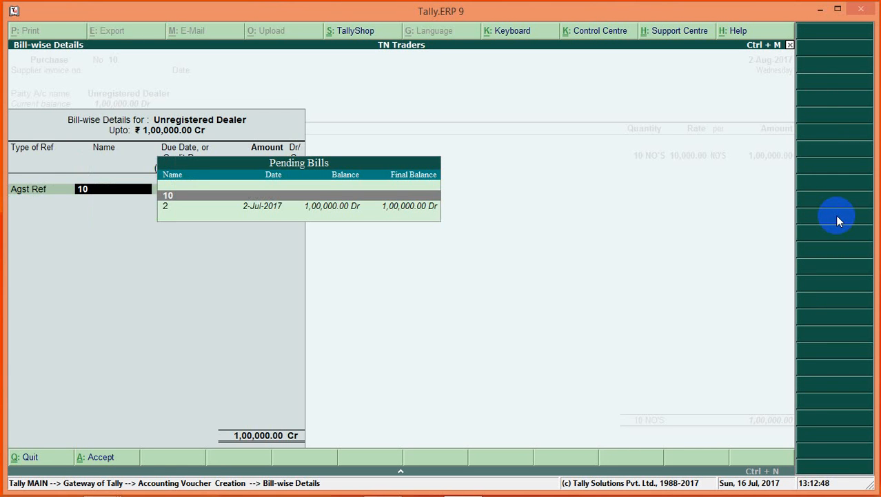
key(Down)
key(Return)
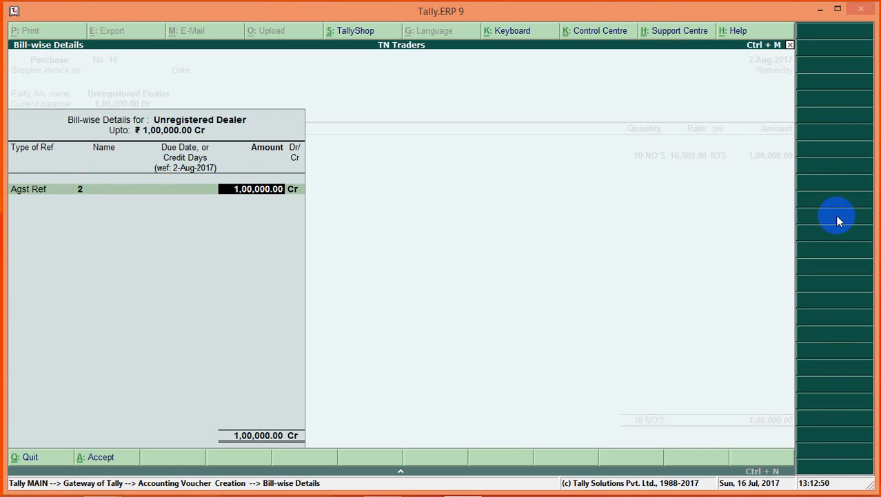
key(Return)
key(Return)
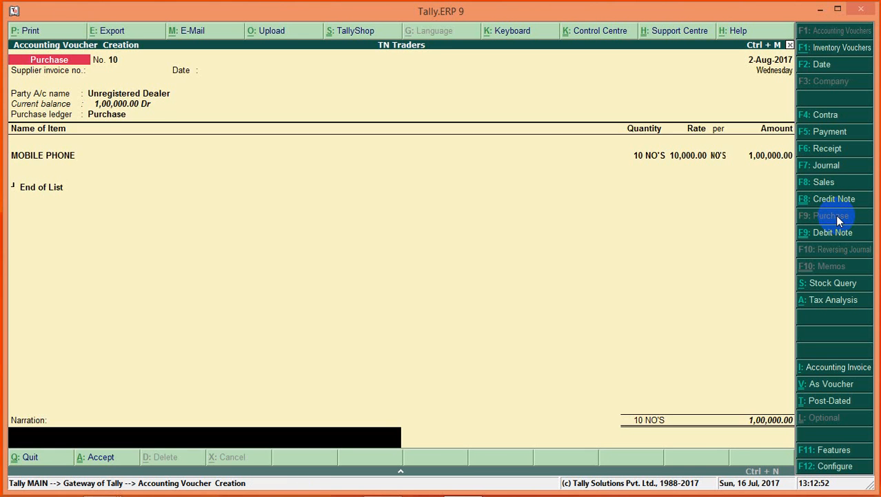
key(Return)
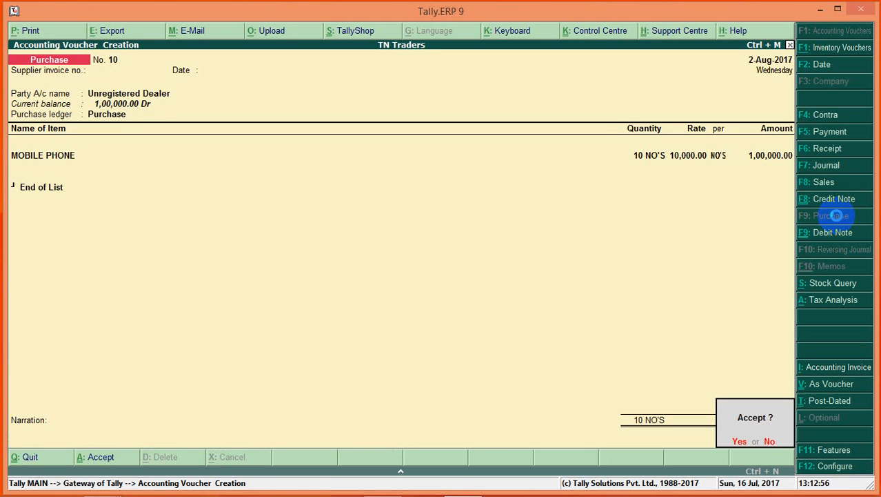
key(Return)
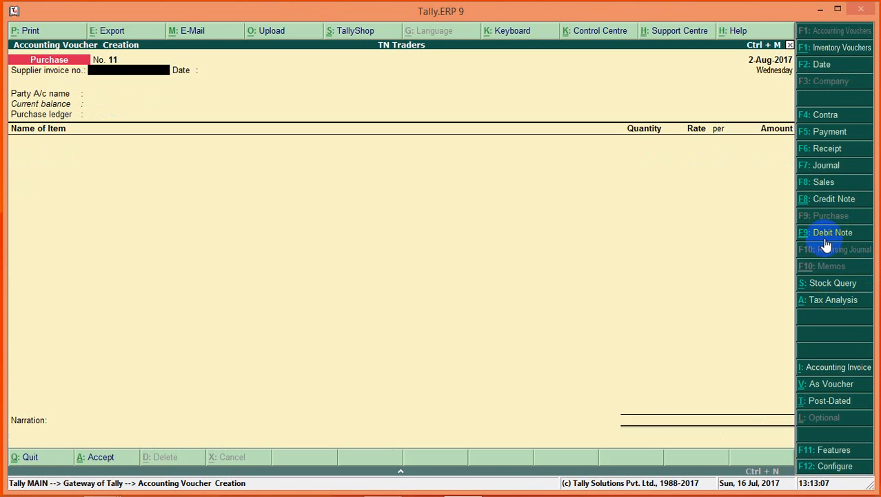
Start a journal voucher with a GST statutory adjustment whose nature is Increase of Input Tax Credit.
click(820, 166)
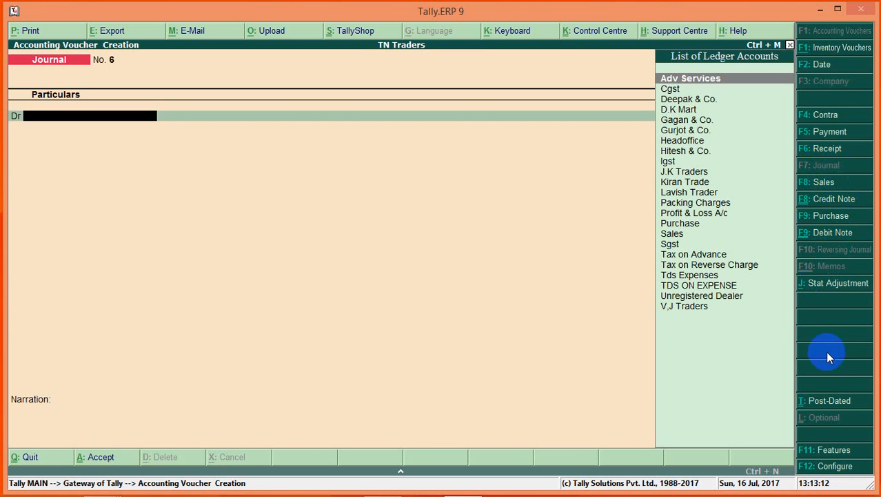
click(827, 290)
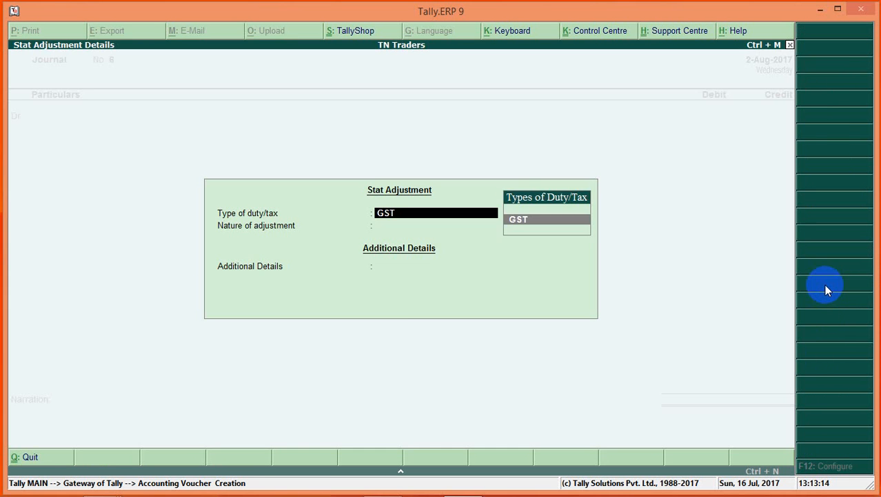
key(Return)
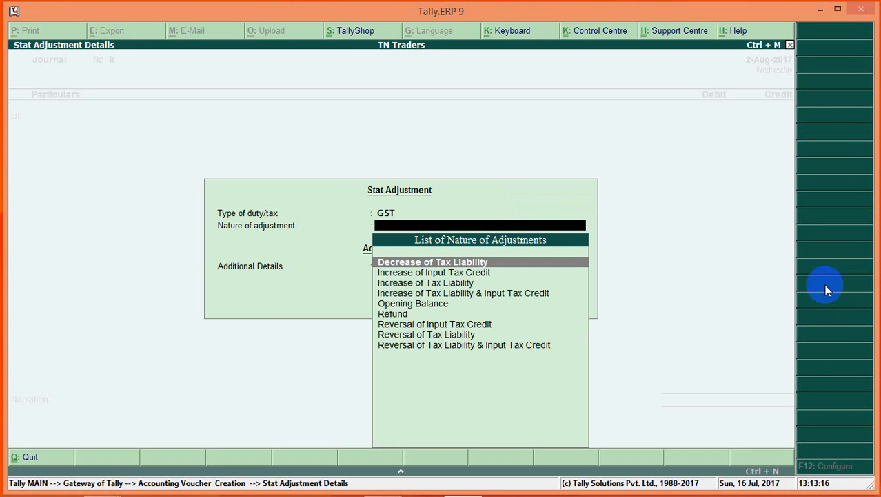
key(Down)
key(Down)
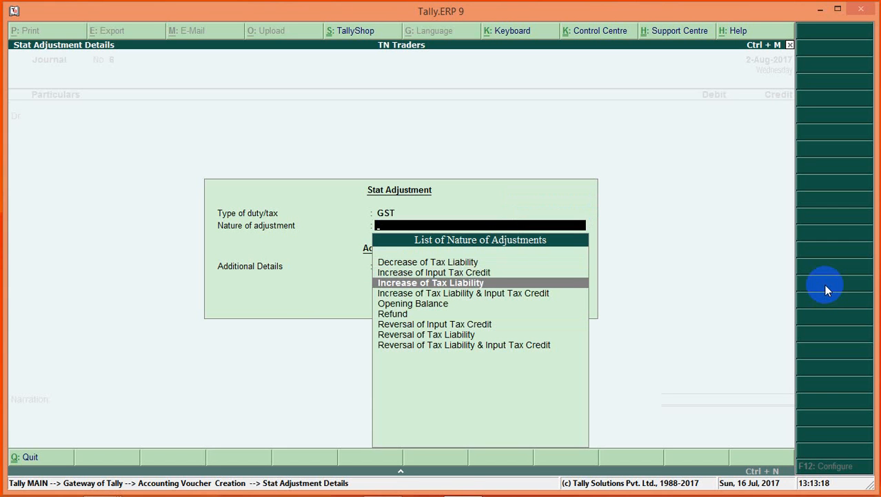
key(Up)
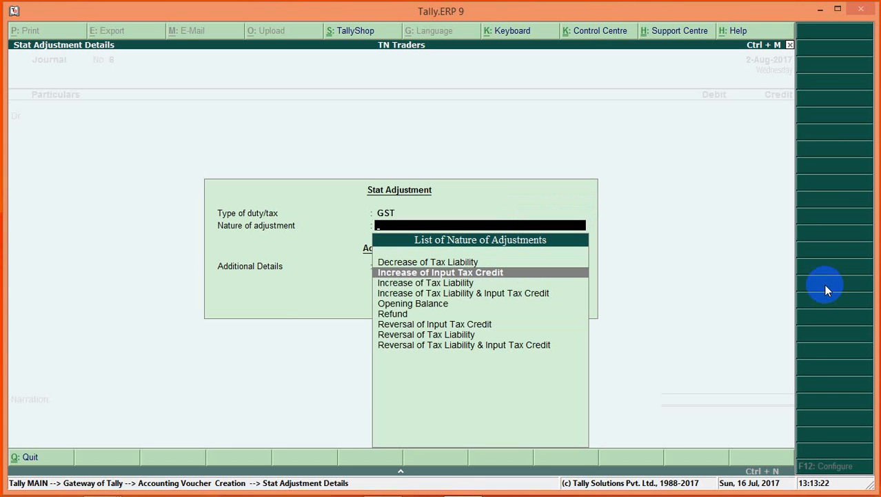
key(Return)
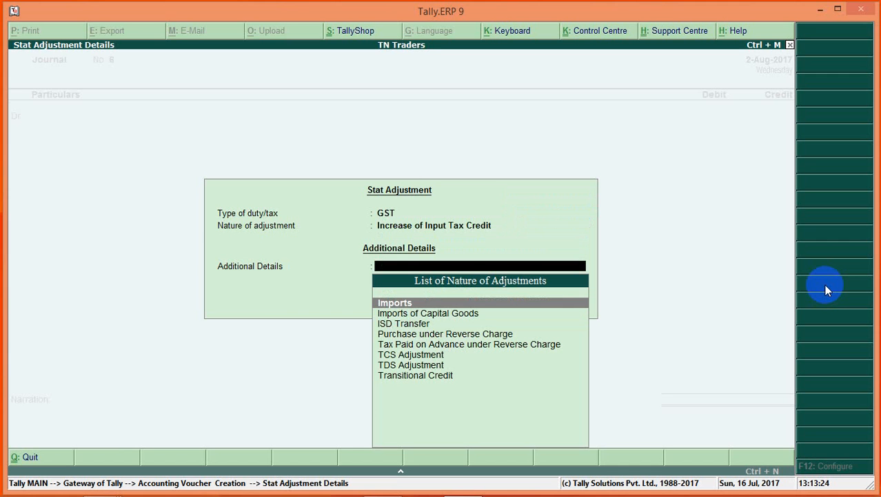
Set the adjustment's additional details to Tax Paid on Advance under Reverse Charge.
key(Down)
key(Down)
key(Down)
key(Down)
key(Up)
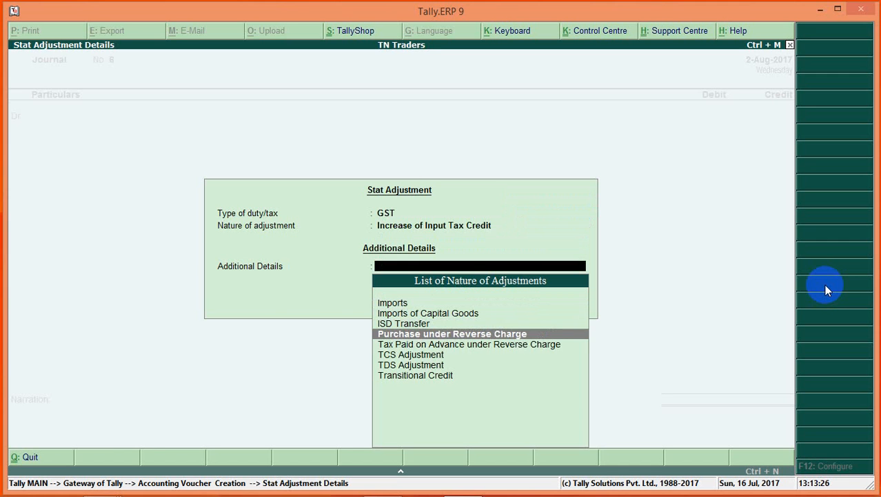
key(Down)
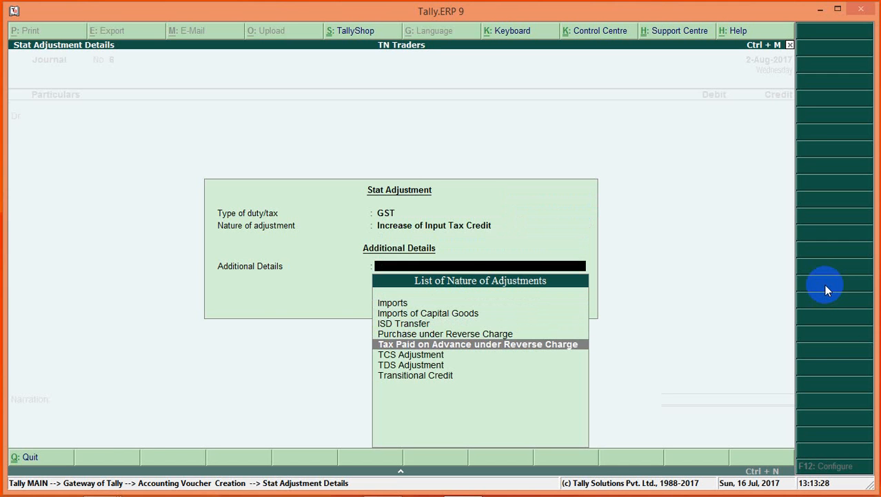
key(Return)
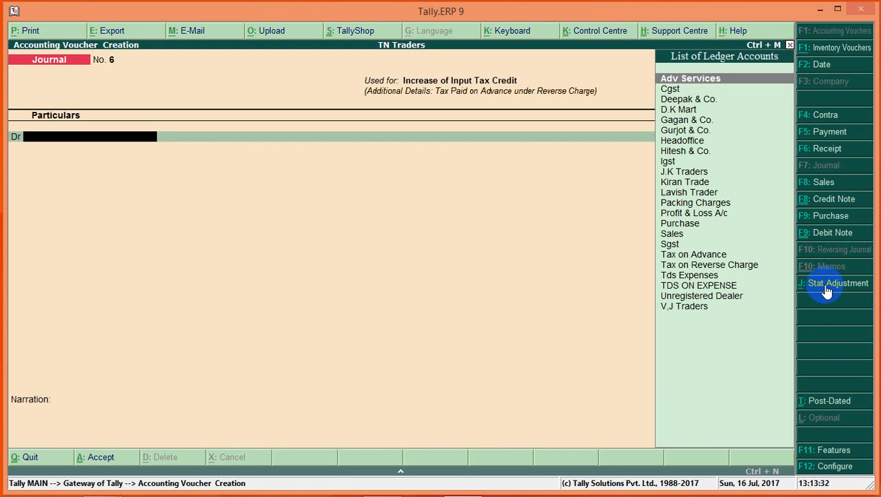
key(Down)
key(Down)
key(Down)
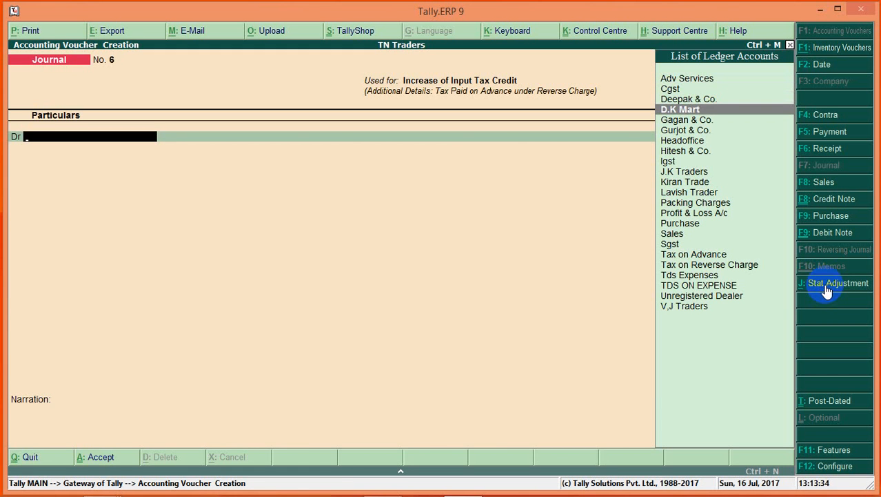
text(Ta)
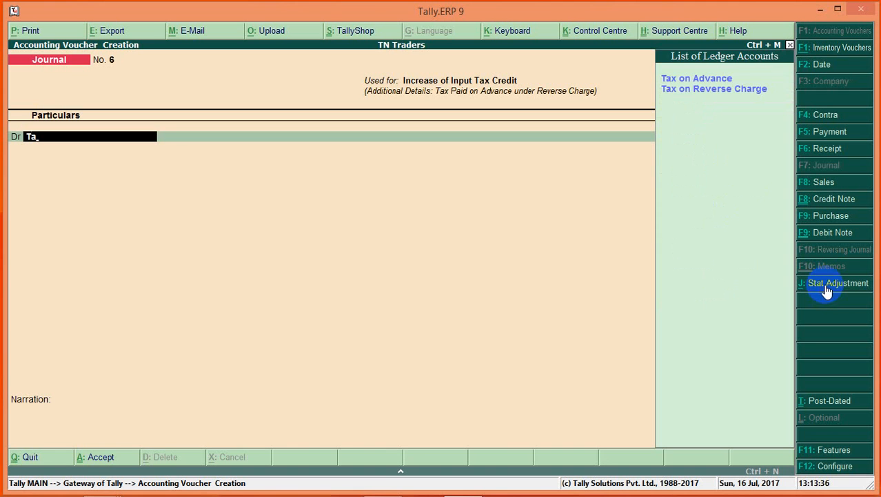
key(Down)
key(Return)
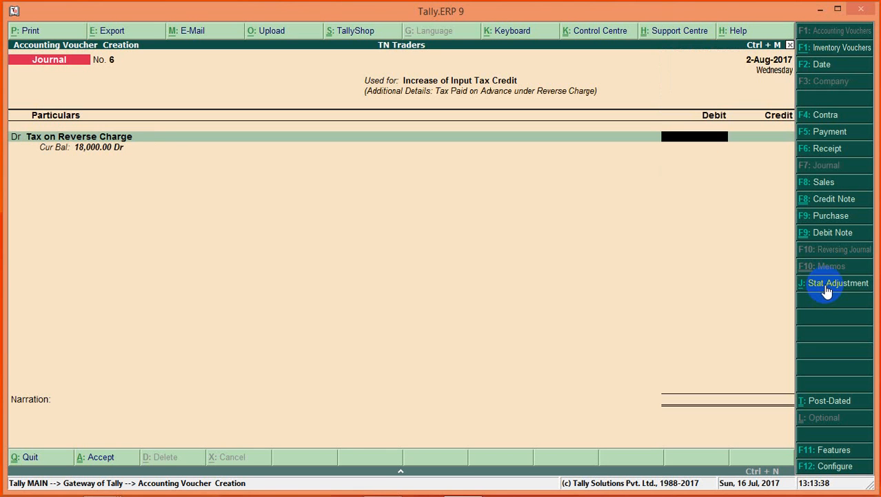
text(1800)
key(BackSpace)
key(BackSpace)
key(BackSpace)
key(BackSpace)
key(BackSpace)
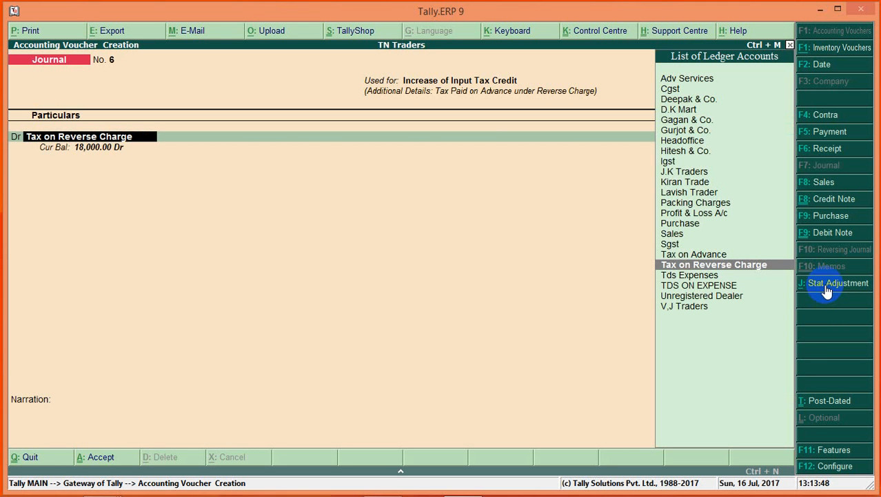
Debit the Cgst ledger with 9000 in the journal voucher.
key(Down)
key(Down)
key(Up)
key(Up)
key(Down)
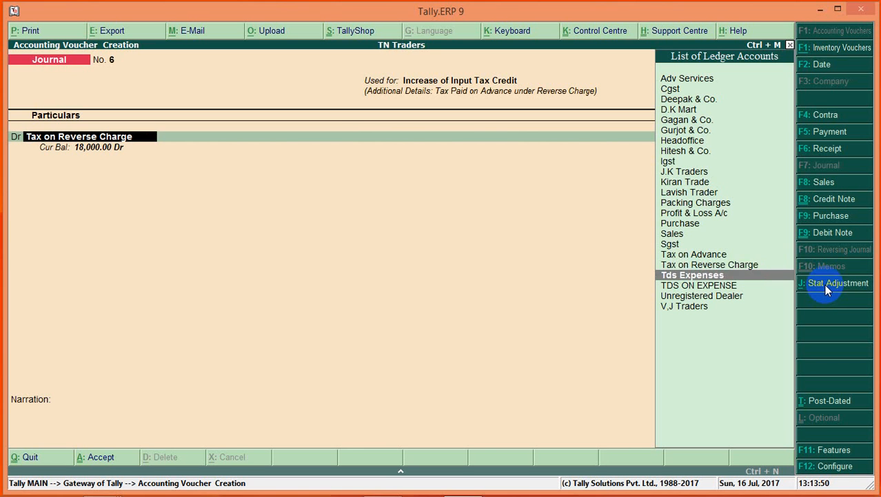
key(Up)
key(Up)
key(Up)
key(Up)
key(Up)
key(Up)
key(Up)
key(Up)
key(Up)
key(Up)
key(Up)
key(Up)
key(Up)
key(Up)
key(Up)
key(Up)
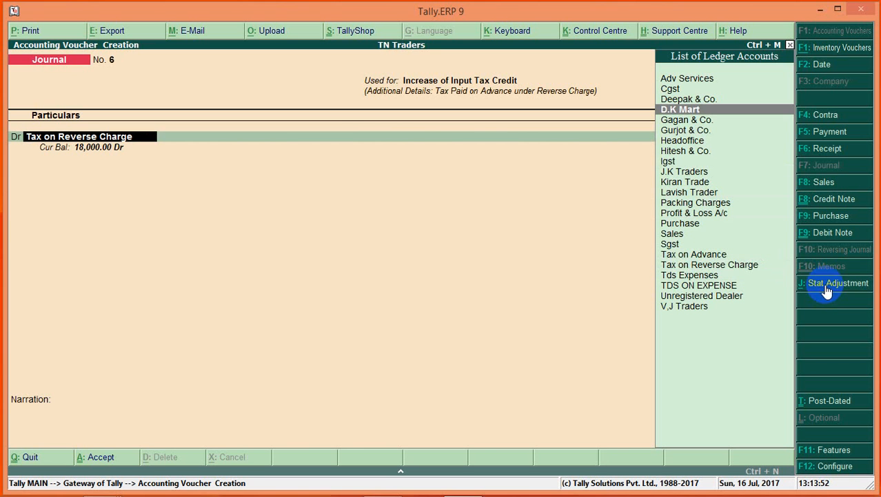
key(Up)
key(Up)
key(Return)
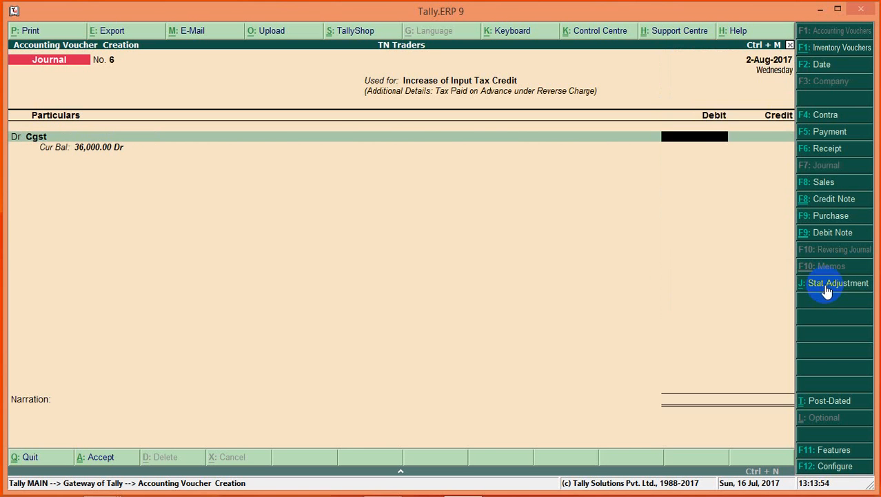
text(9000)
key(Return)
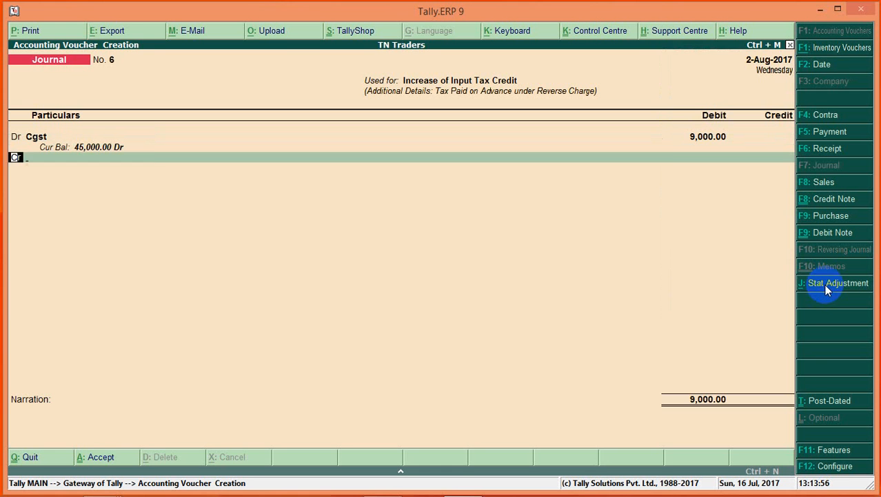
Add a second debit line for the Sgst ledger with 9000.
key(Return)
key(BackSpace)
key(d)
key(Return)
text(sgst)
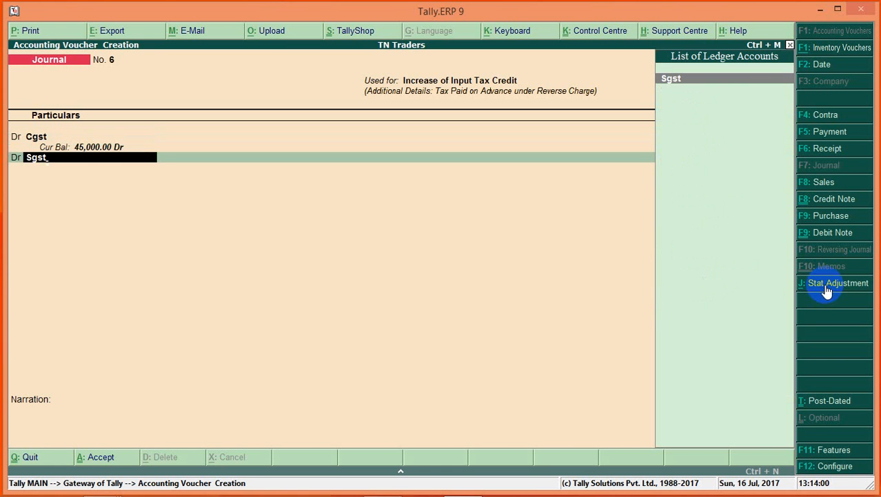
key(Return)
text(9000)
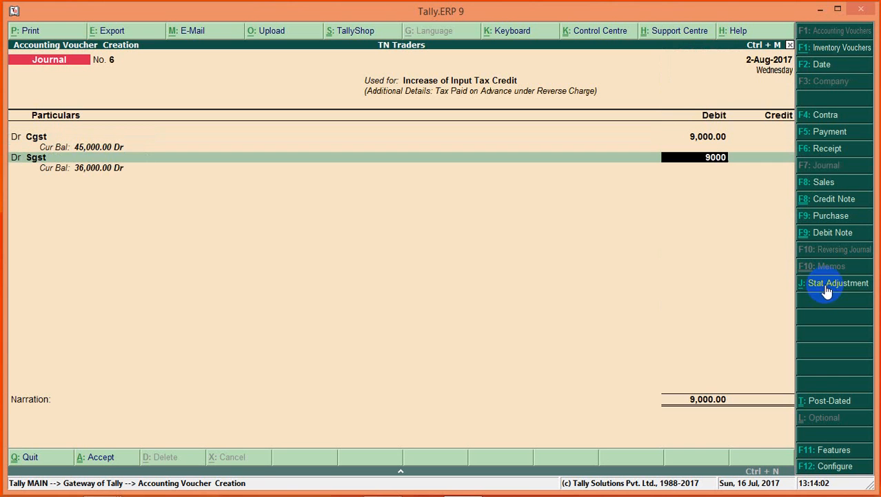
key(Return)
Credit Tax on Reverse Charge with 18,000.00 and save the journal voucher without narration.
key(Return)
text(Tax)
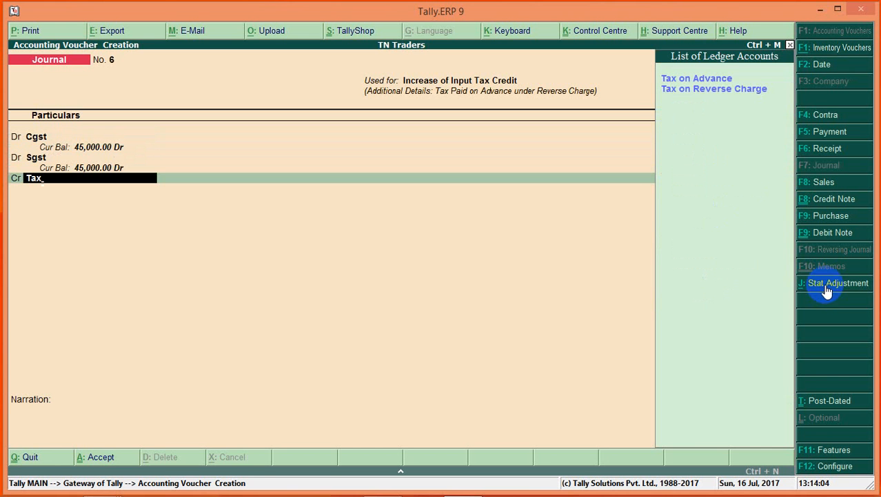
key(Down)
key(Return)
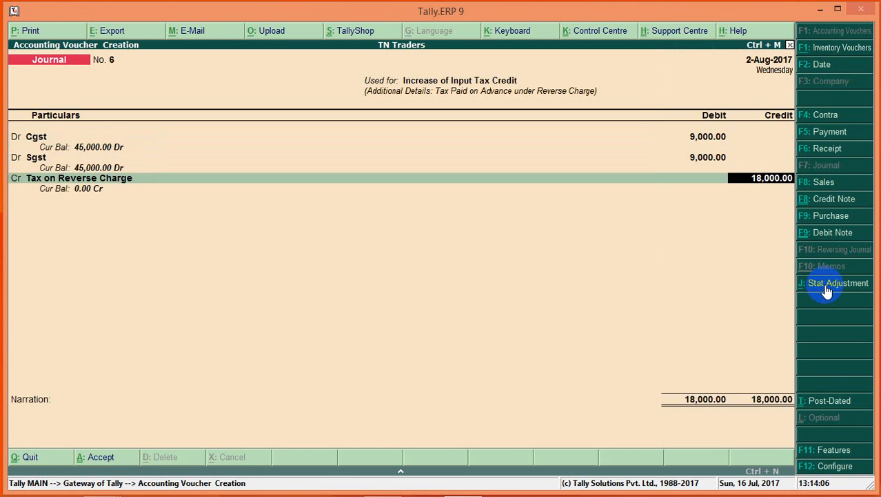
key(Return)
key(Return)
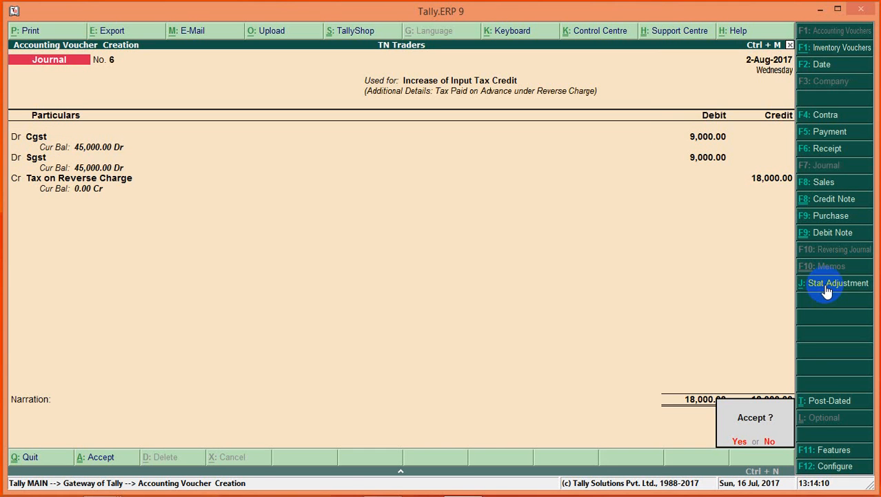
click(826, 286)
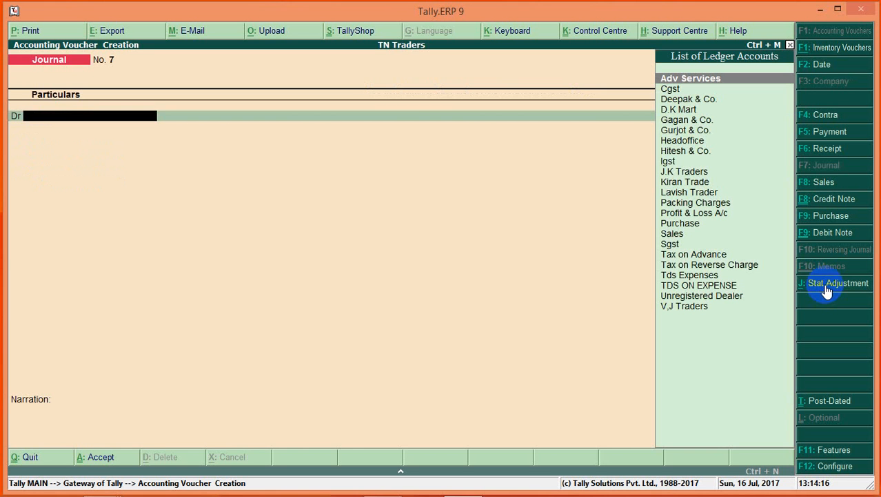
Leave voucher entry and open the GSTR-2 report from the GST statutory reports.
key(Escape)
key(Return)
key(Down)
key(Down)
key(Down)
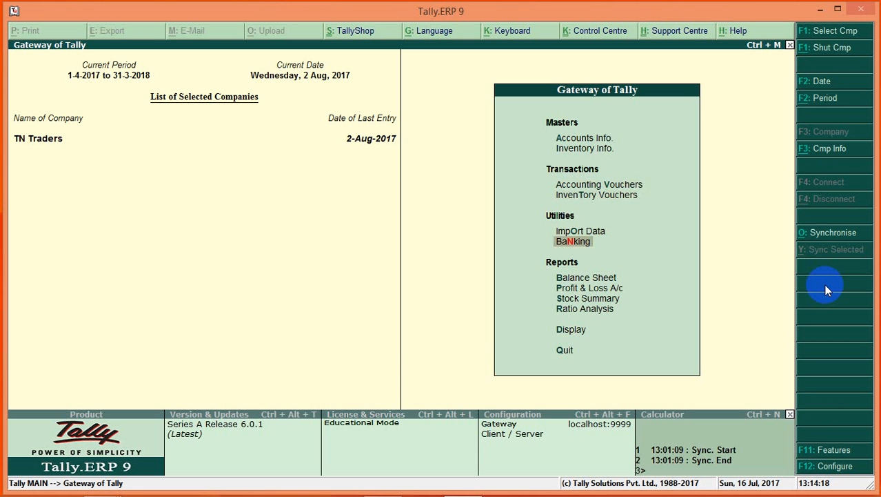
key(Down)
key(Down)
key(Down)
key(Down)
key(Down)
key(Return)
key(Down)
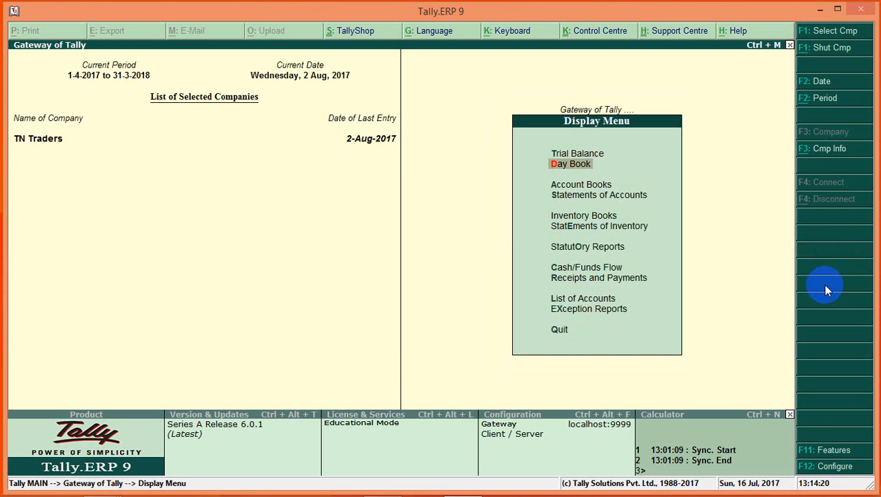
key(Down)
key(Down)
key(Down)
key(Down)
key(Down)
key(Return)
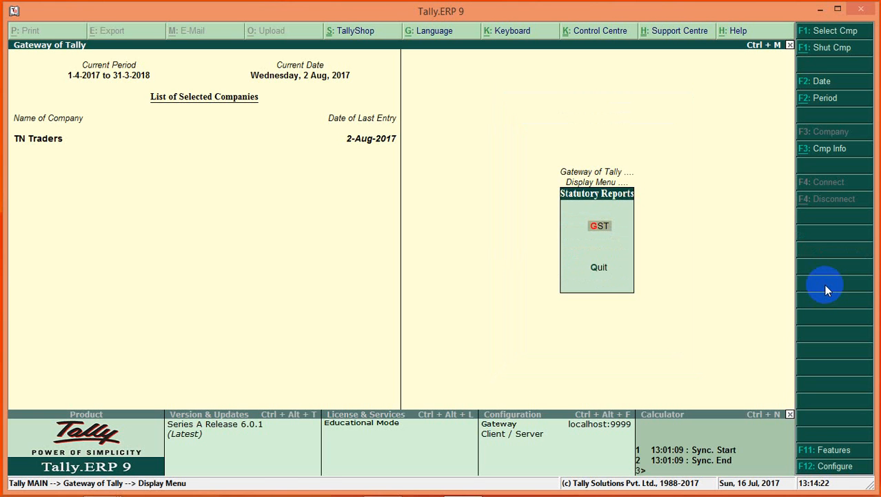
key(Return)
key(Down)
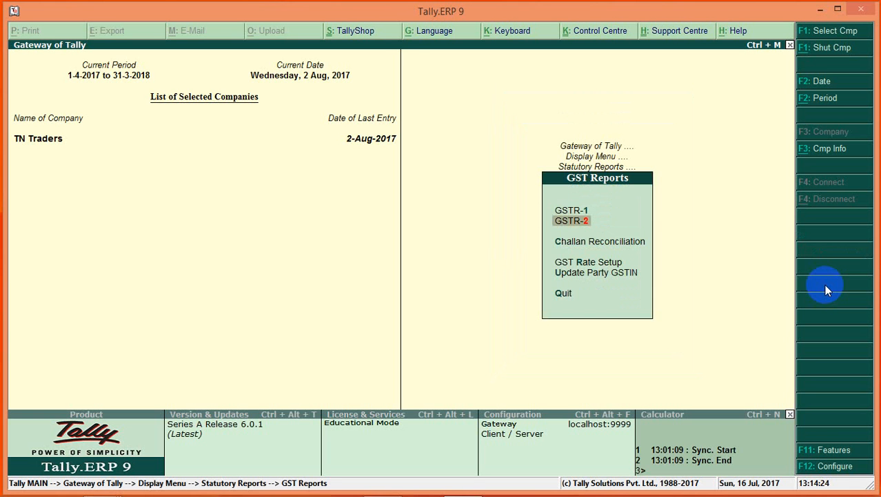
key(Return)
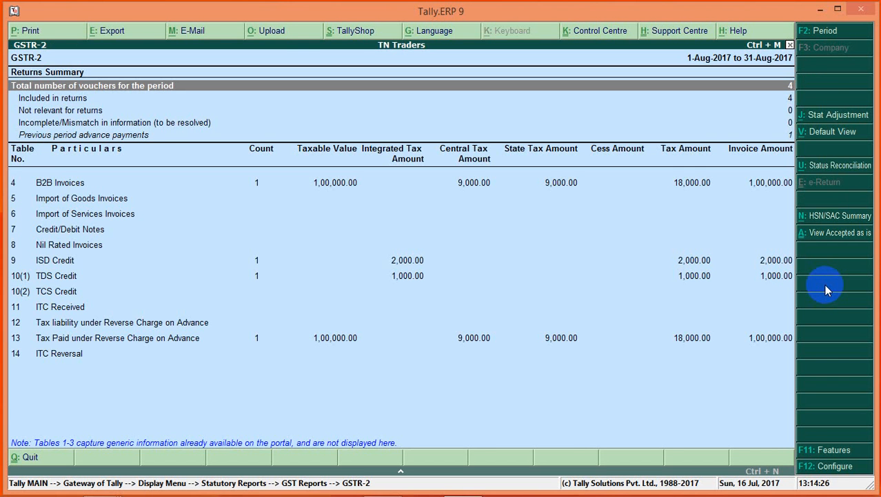
Set the GSTR-2 report period to start on 1-7-2017, keeping 31-8-2017 as its end.
key(F2)
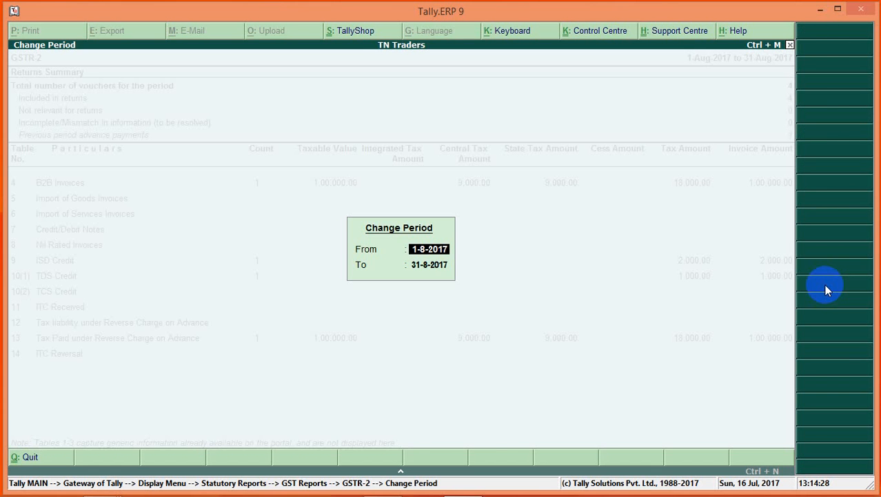
text(1-7)
key(Return)
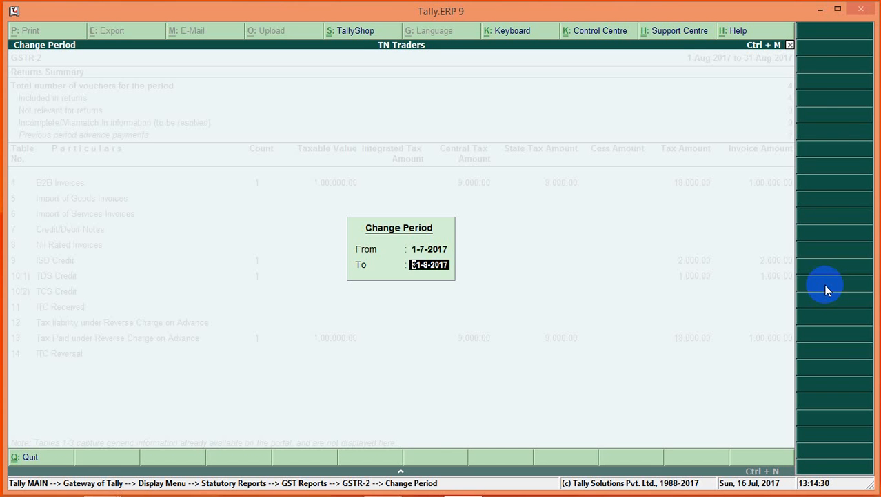
key(Return)
Examine the July to August return tables down to Tax Paid under Reverse Charge on Advance.
key(Down)
key(Down)
key(Down)
key(Down)
key(Down)
key(Down)
key(Down)
key(Down)
key(Down)
key(Down)
key(Down)
key(Down)
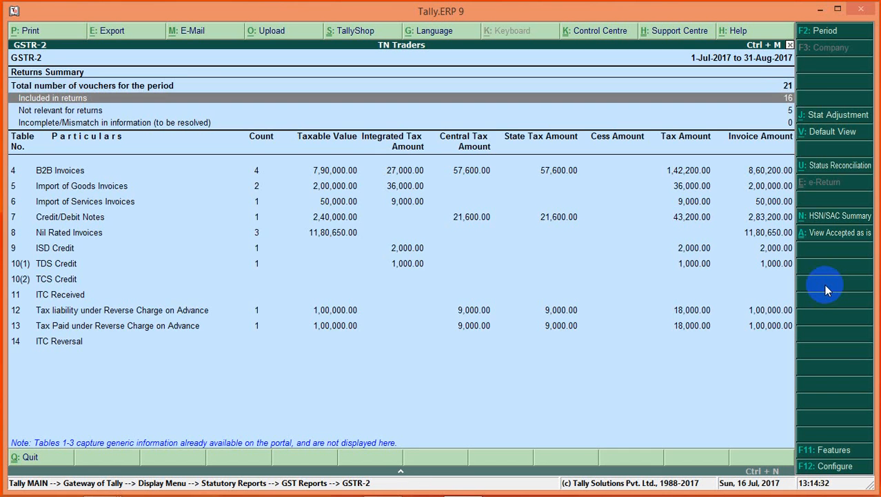
key(Down)
key(Down)
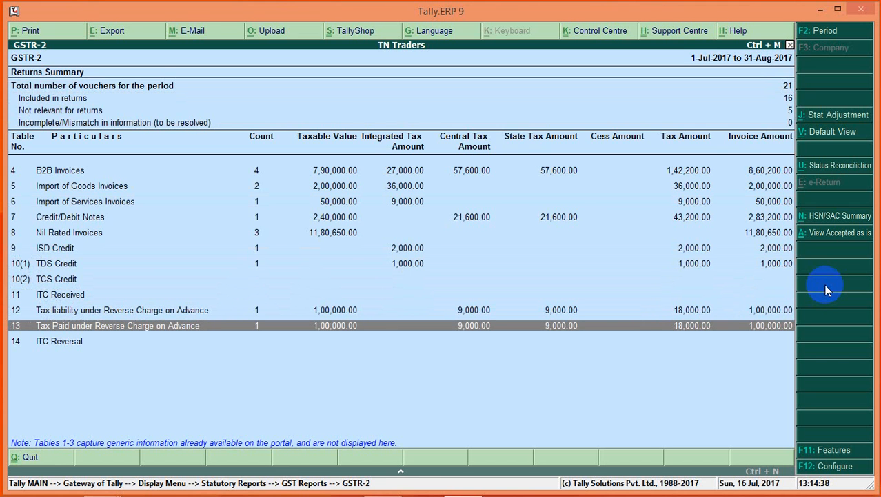
Restrict the GSTR-2 report to August, from 1-8-2017 to 31-8-2017.
key(F2)
text(au)
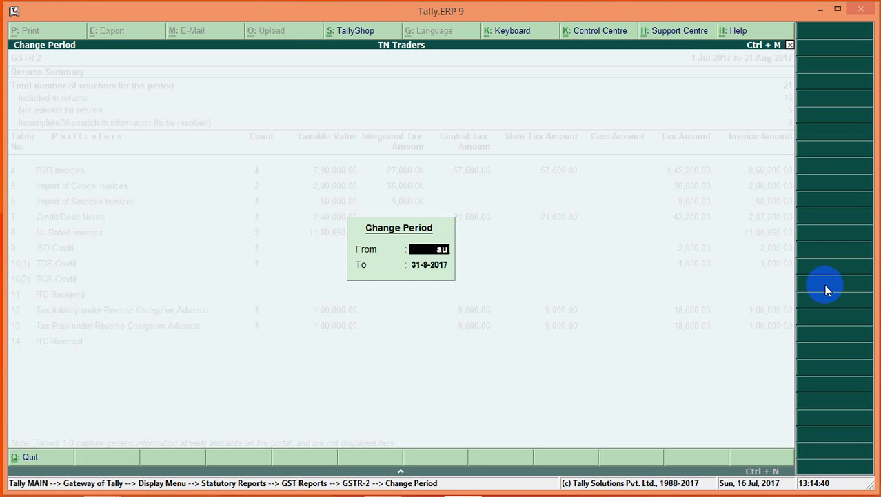
text(gu)
key(BackSpace)
key(BackSpace)
text(h)
key(BackSpace)
text(gust)
key(Return)
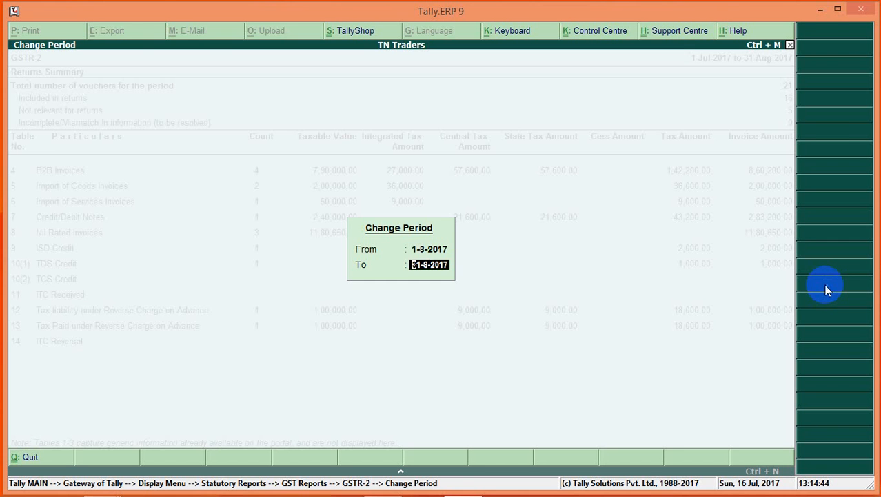
key(Return)
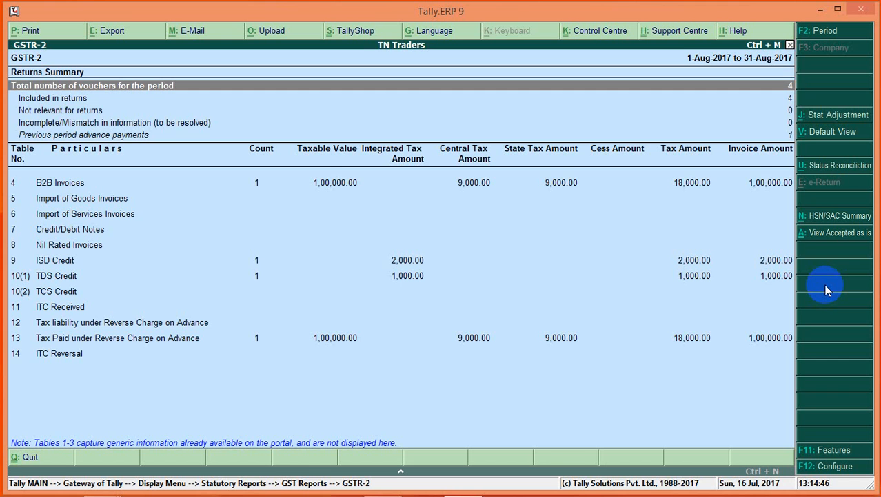
Examine the August return from the previous period advance payments down to the ITC Reversal table.
key(Down)
key(Down)
key(Down)
key(Down)
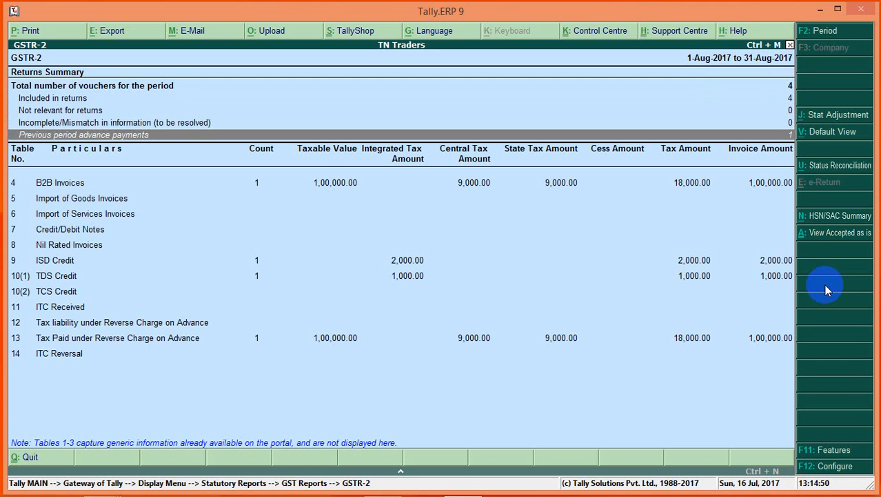
key(Down)
key(Down)
key(Down)
key(Down)
key(Down)
key(Down)
key(Down)
key(Down)
key(Down)
key(Down)
key(Down)
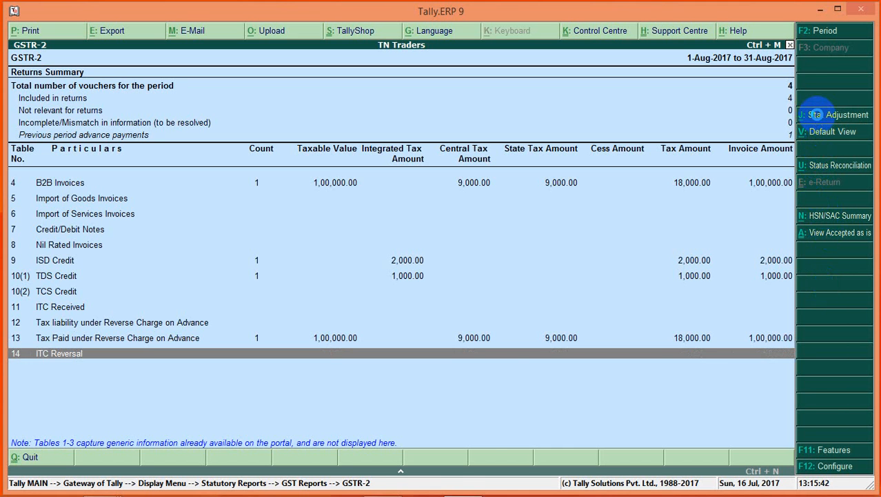
Start a GST statutory adjustment journal from the report with Reversal of Input Tax Credit as its nature.
click(816, 114)
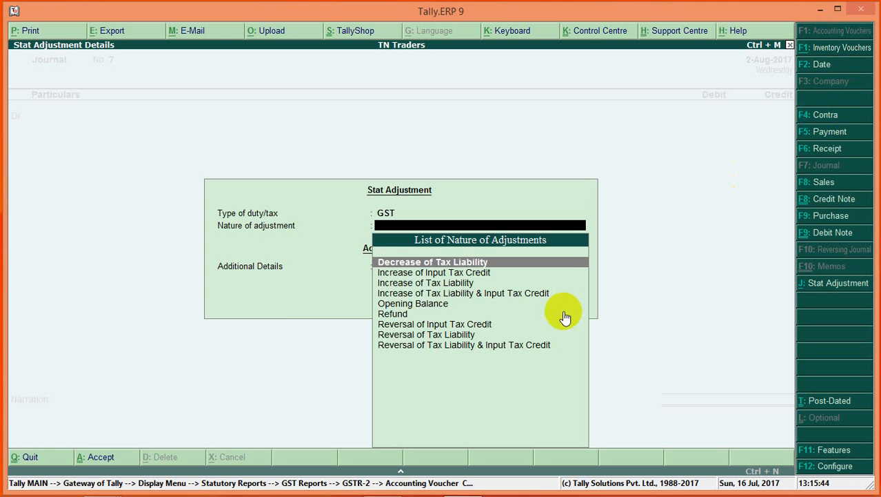
key(Down)
key(Down)
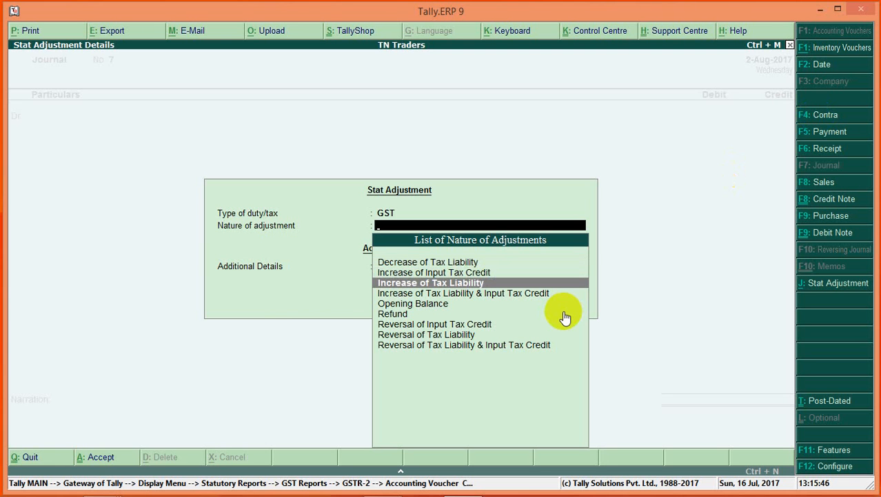
key(Up)
key(Down)
key(Down)
key(Down)
key(Down)
key(Down)
key(Down)
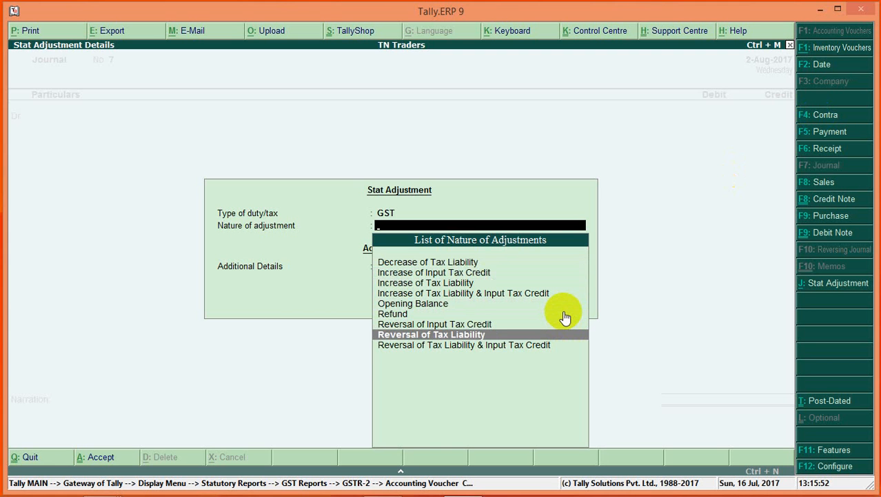
key(Up)
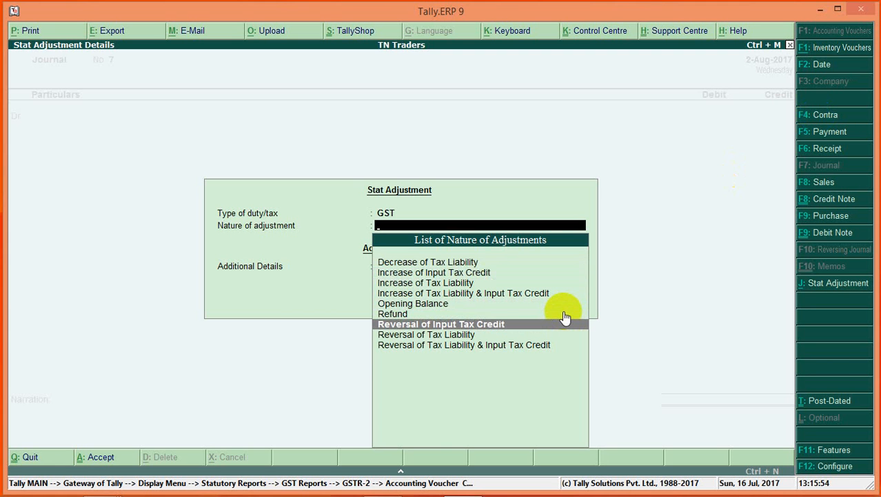
key(Return)
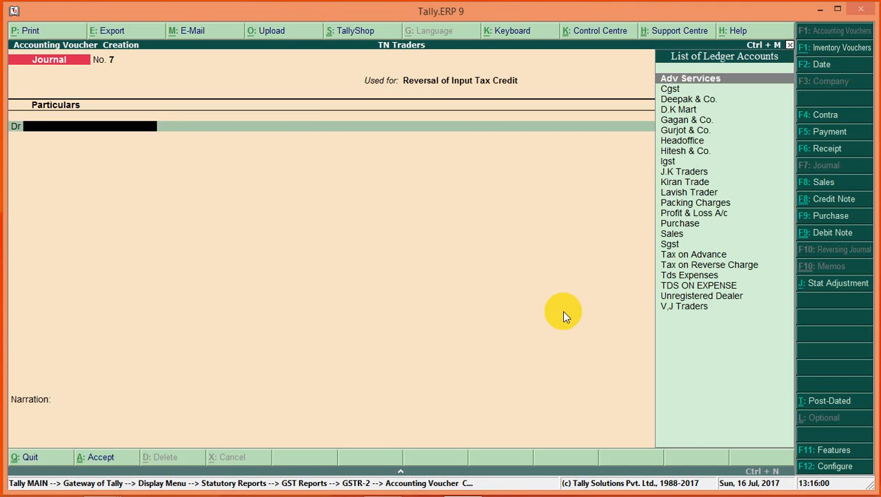
Create a ledger named Exepenses under the Indirect Expenses group for the debit line.
key(alt+c)
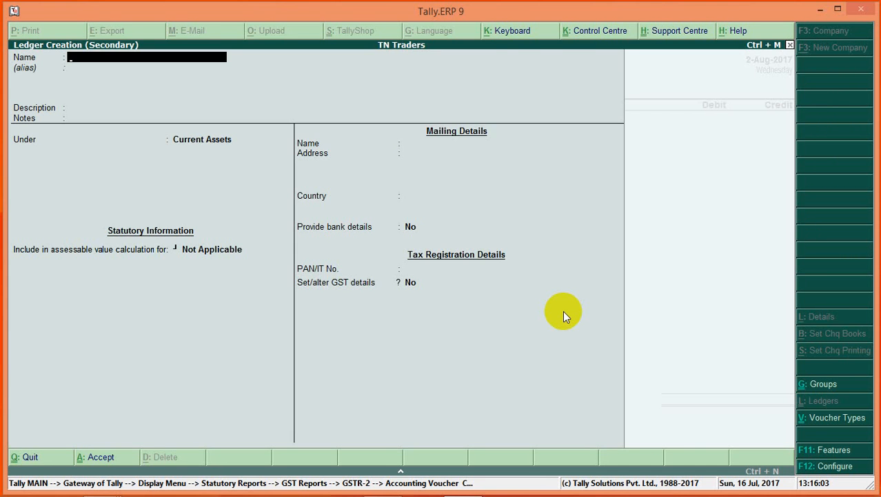
text(Exepenses)
key(Return)
key(Return)
key(Return)
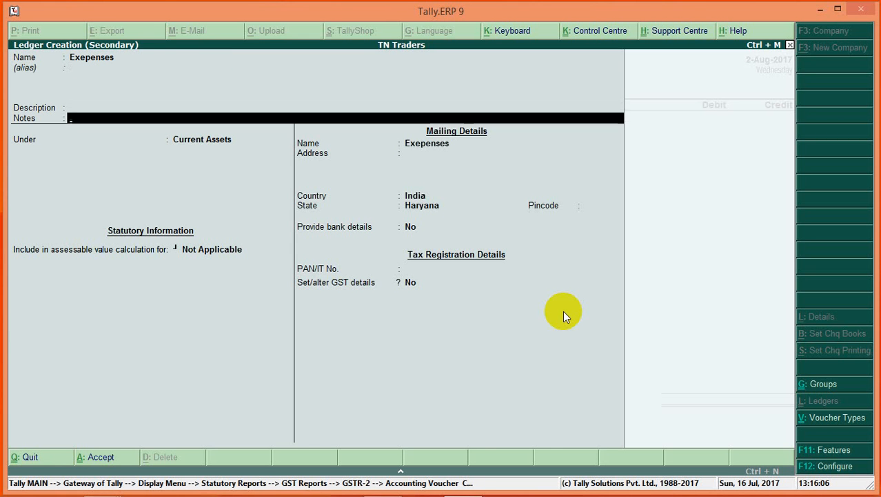
text(I)
key(Down)
key(Down)
key(Down)
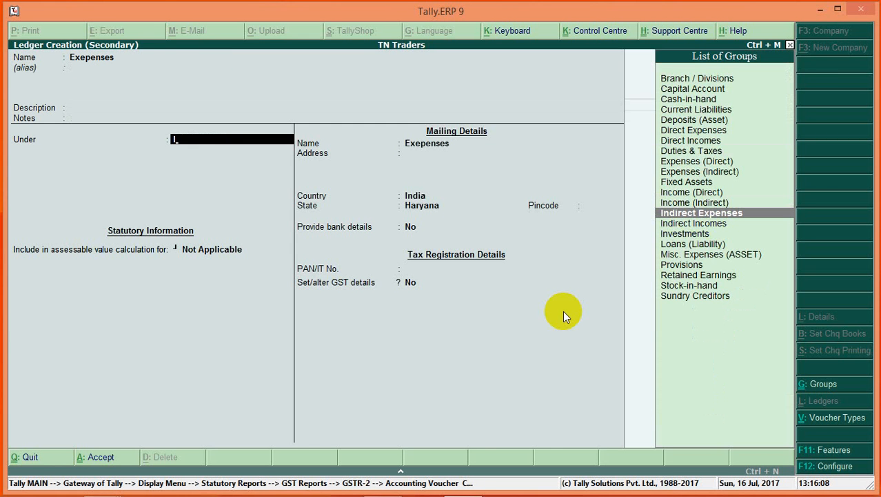
key(Return)
Keep GST applicable for the new ledger, set its type of supply to Goods, and save it.
key(Return)
key(Return)
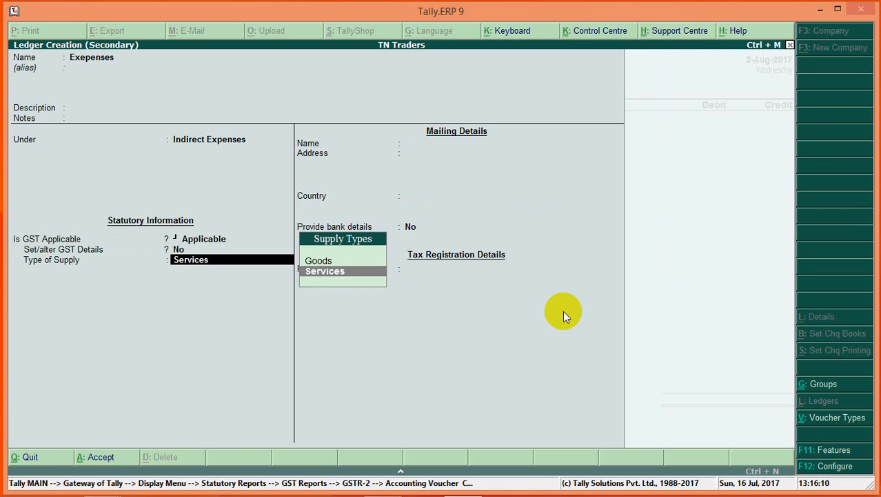
key(Up)
key(Return)
key(Return)
key(Return)
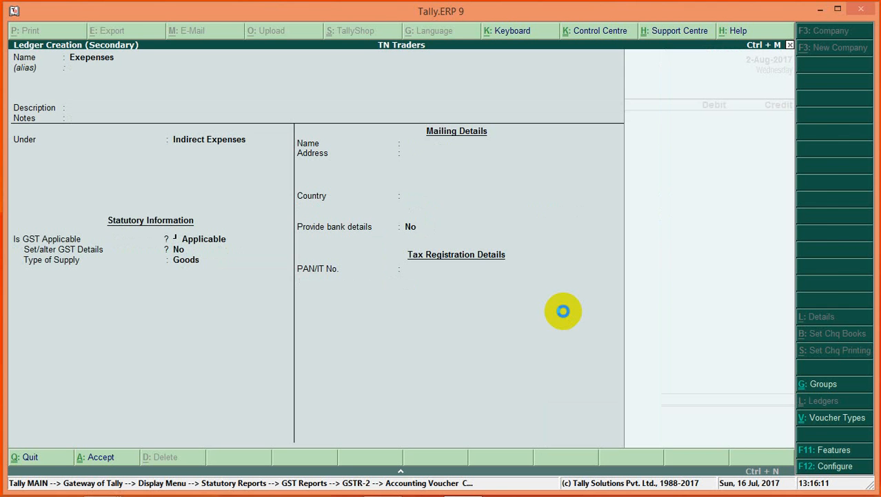
key(Return)
key(Return)
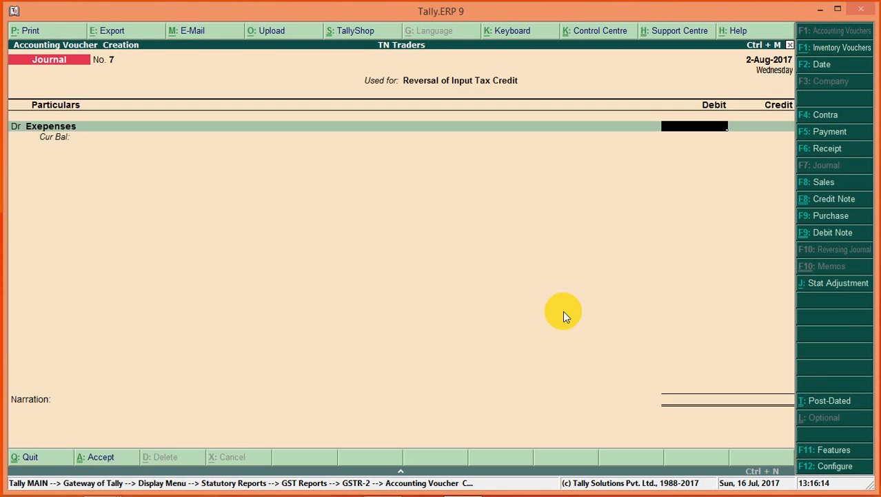
Debit the Exepenses ledger with 9000 in the Reversal of Input Tax Credit journal.
text(45)
key(BackSpace)
key(BackSpace)
text(9000)
key(Return)
key(Return)
Credit the Cgst and Sgst ledgers with 4500 each and save the journal without a narration.
text(Cgst)
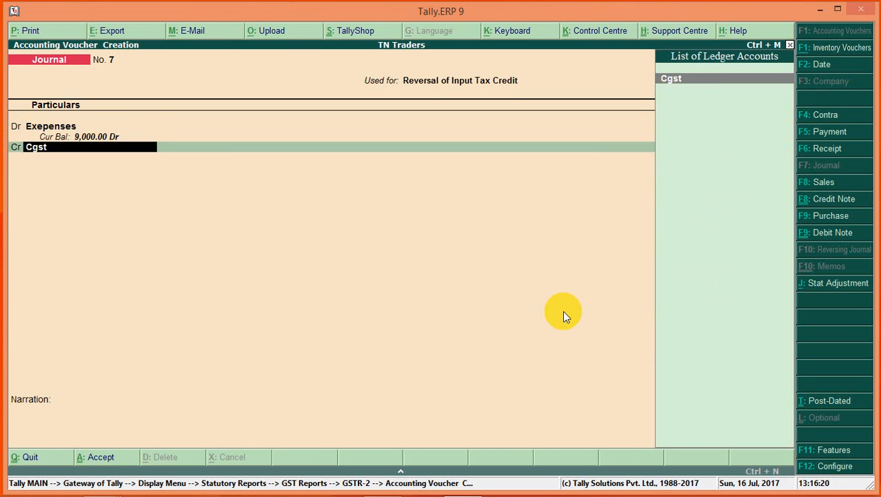
key(Return)
text(4500)
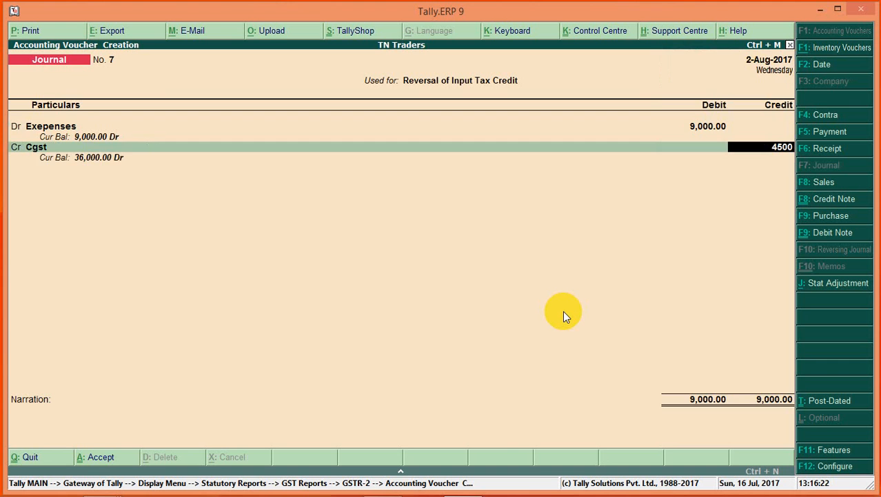
key(Return)
text(Sgst)
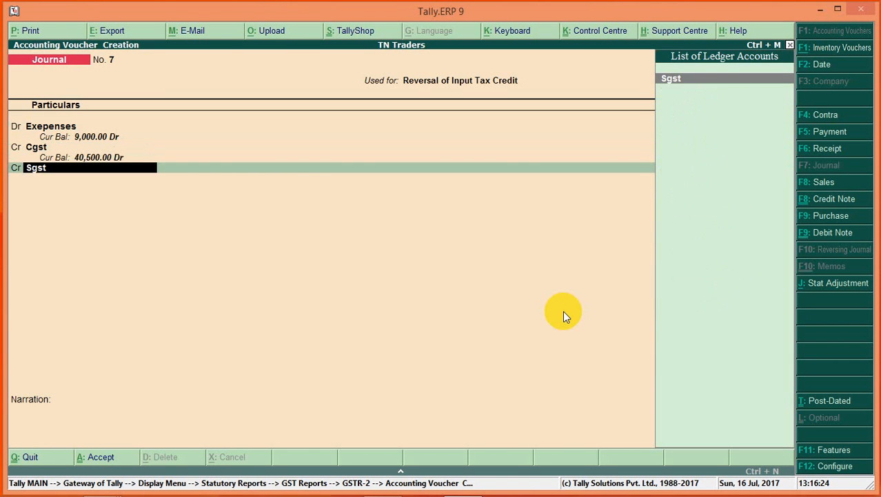
key(Return)
text(4500)
key(Return)
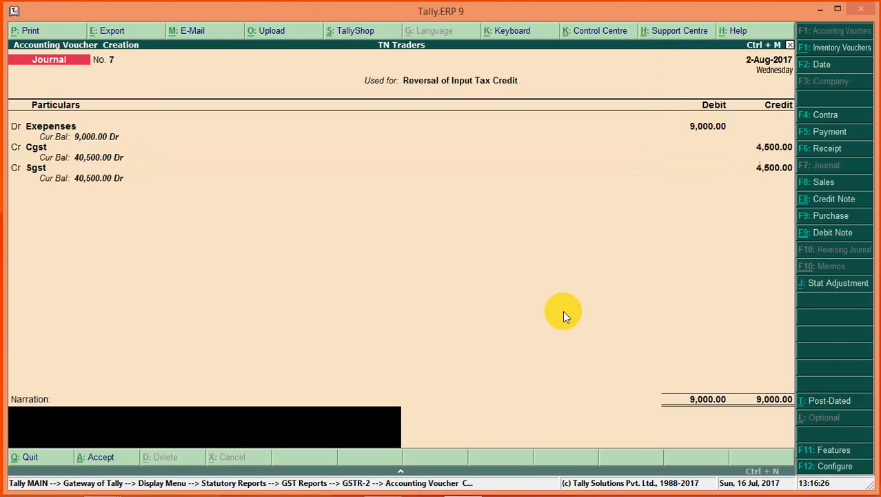
key(Return)
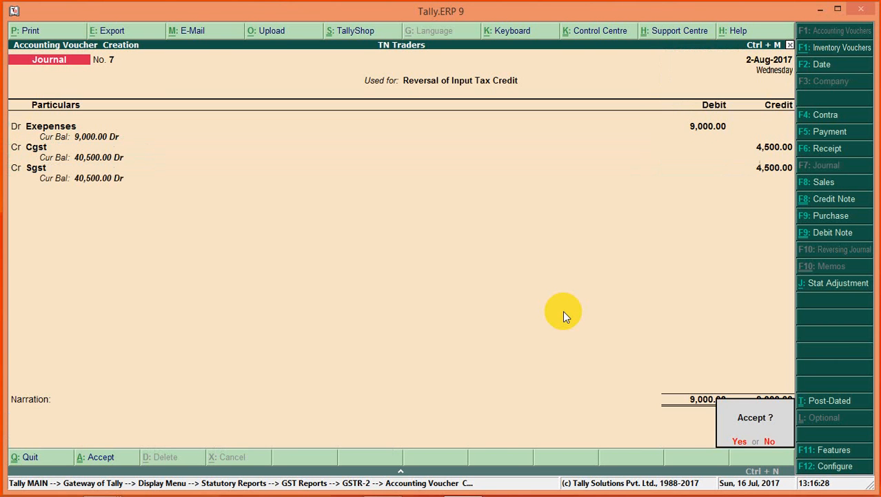
key(Return)
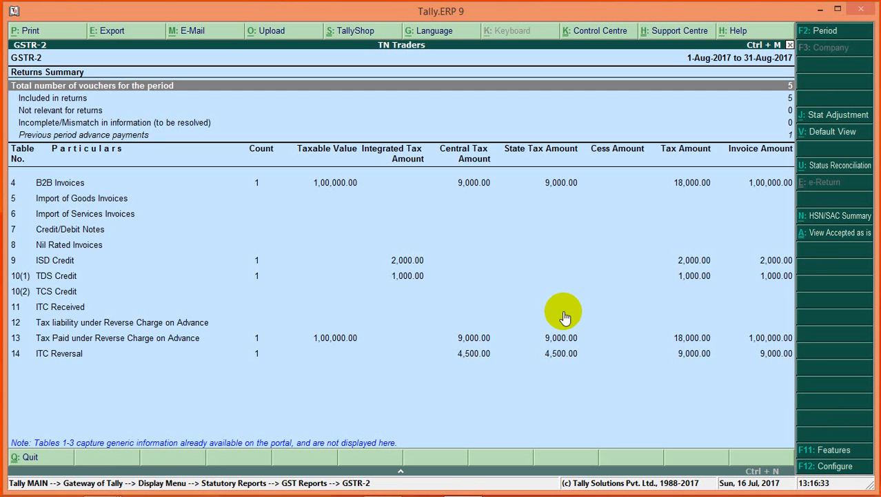
Examine the August GSTR-2 summary from the included vouchers down to the ITC Reversal table.
key(Down)
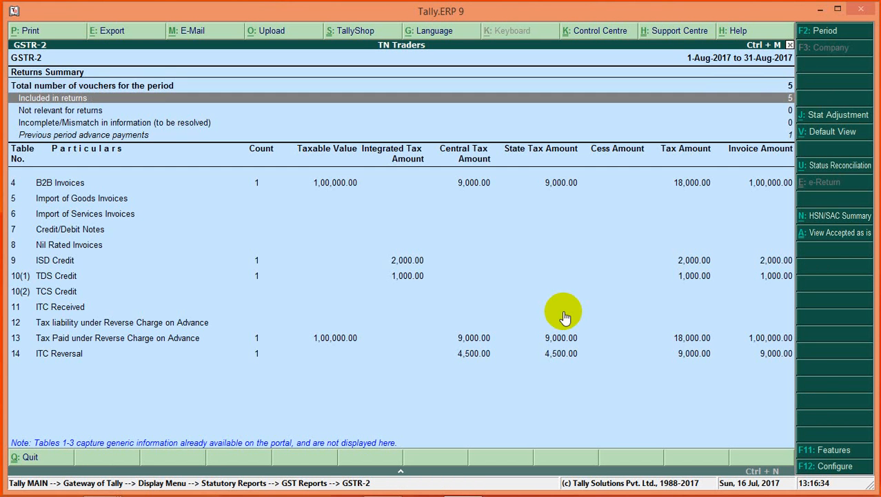
key(Down)
key(Down)
key(Down)
key(Down)
key(Down)
key(Down)
key(Down)
key(Down)
key(Down)
key(Down)
key(Down)
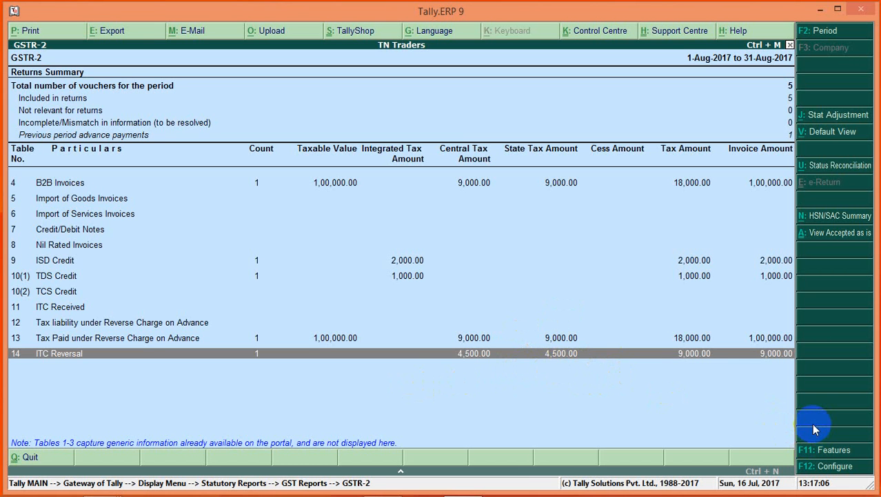
mouse_move(631, 490)
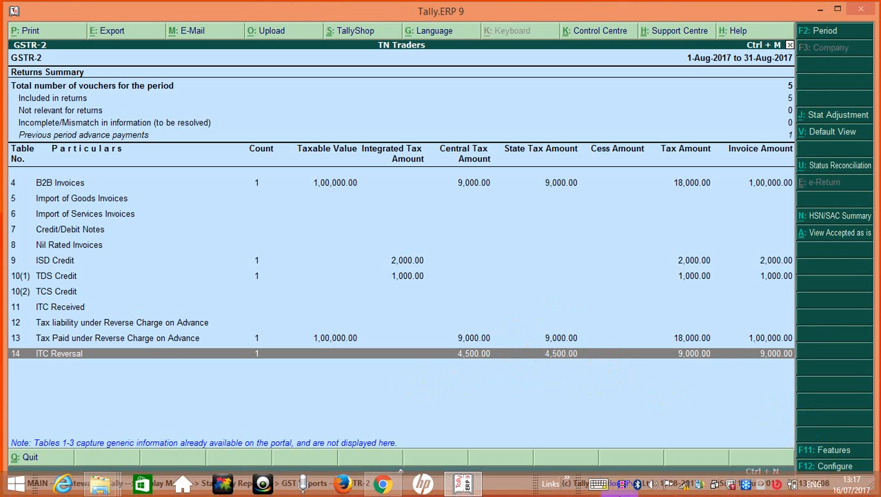